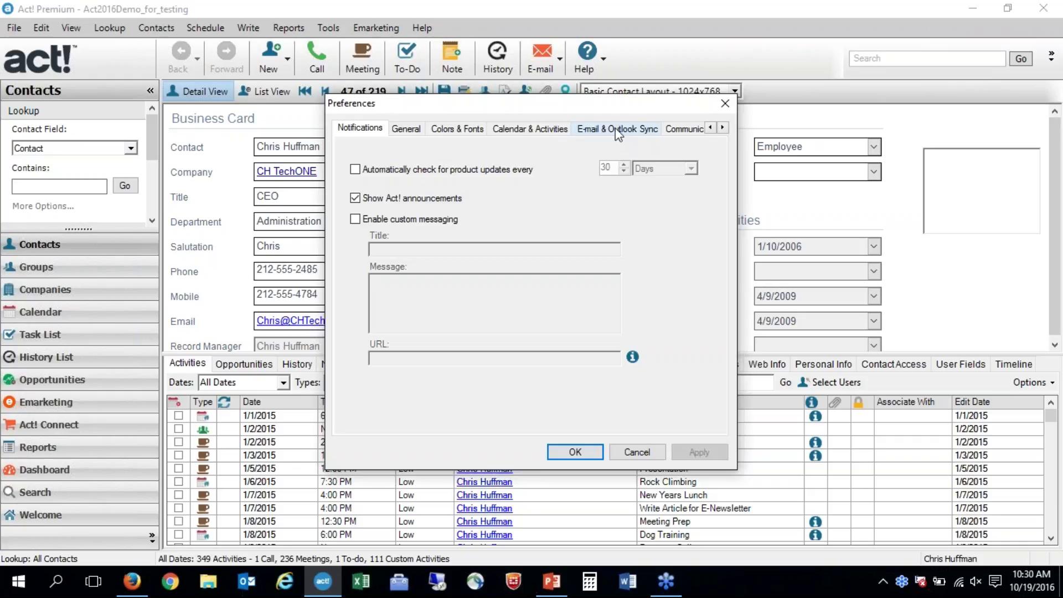
- Start the e-mail system setup from the E-mail & Outlook Sync preferences and select Microsoft Outlook as the e-mail system
{"action": "left_click", "coordinate": [615, 128]}
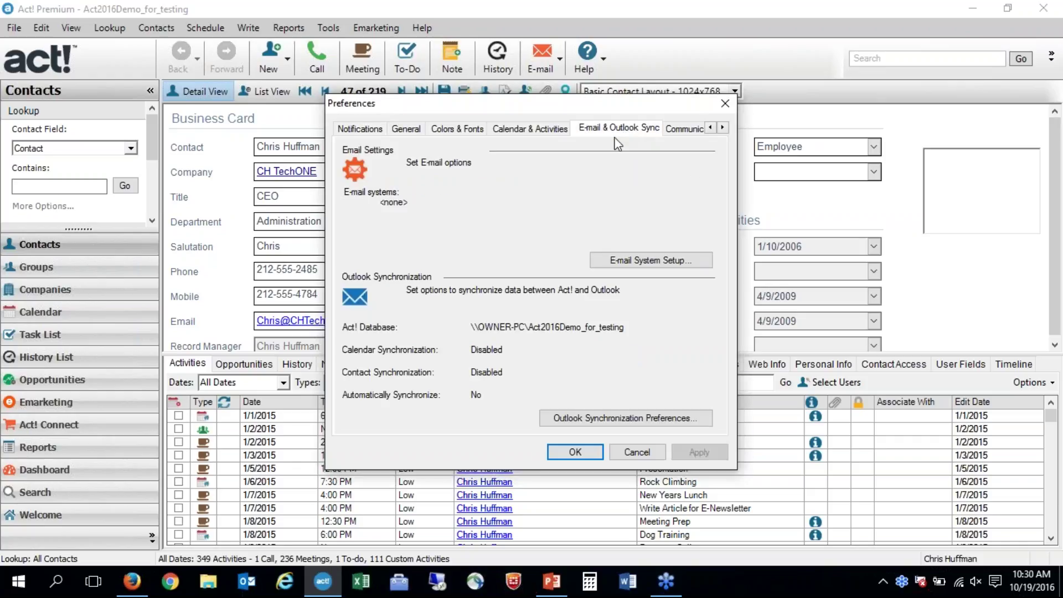
{"action": "left_click", "coordinate": [665, 260]}
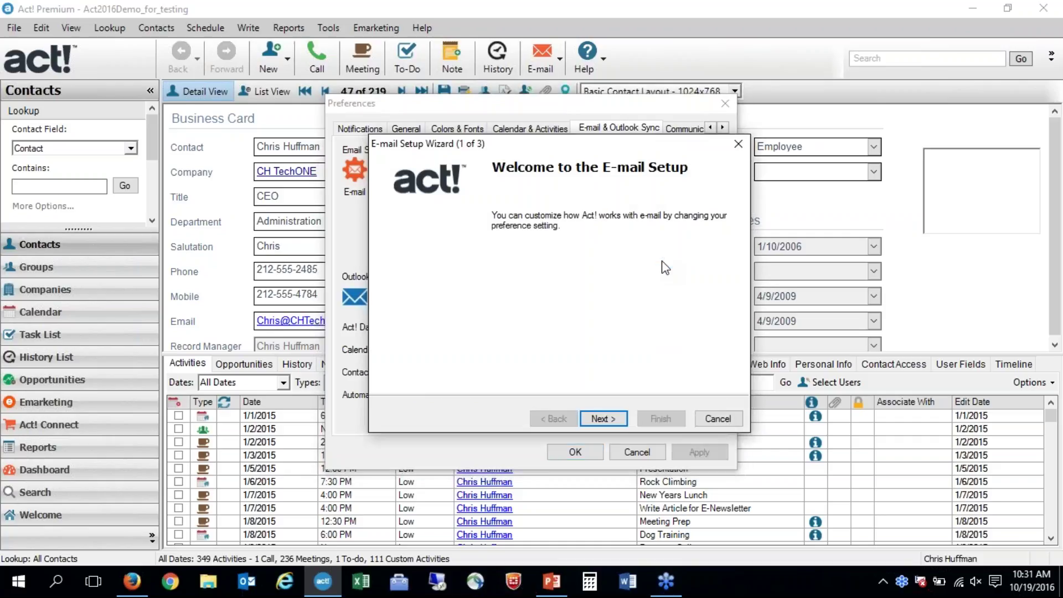
{"action": "left_click", "coordinate": [612, 420]}
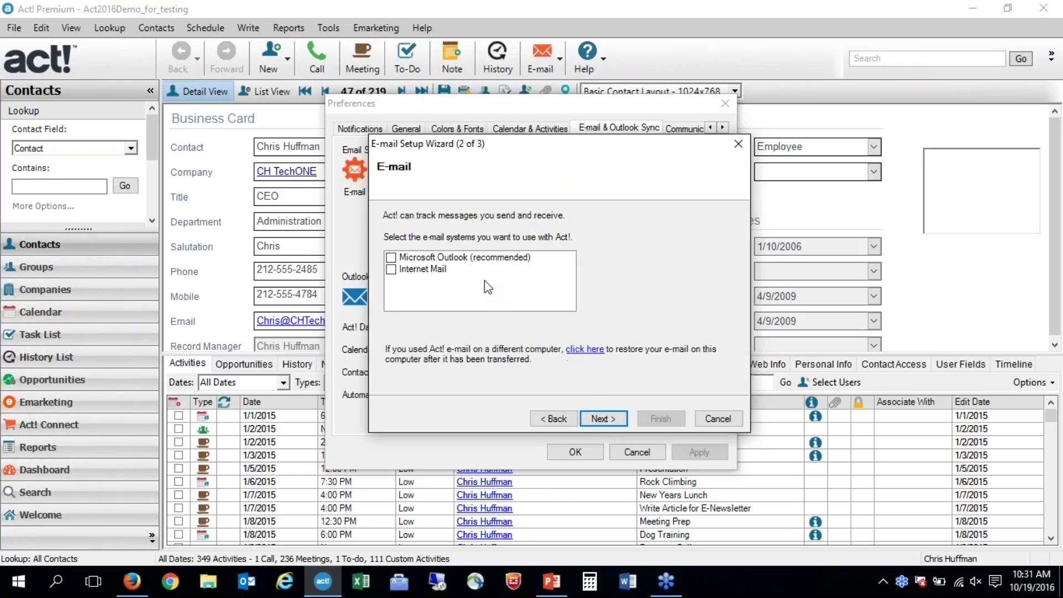
{"action": "left_click", "coordinate": [392, 259]}
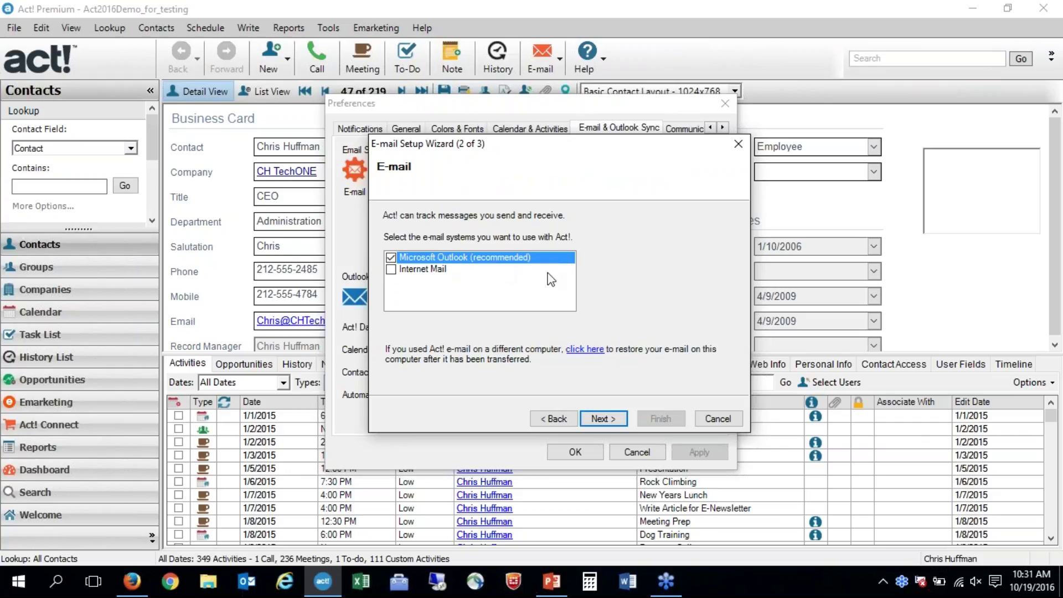
{"action": "left_click", "coordinate": [616, 418]}
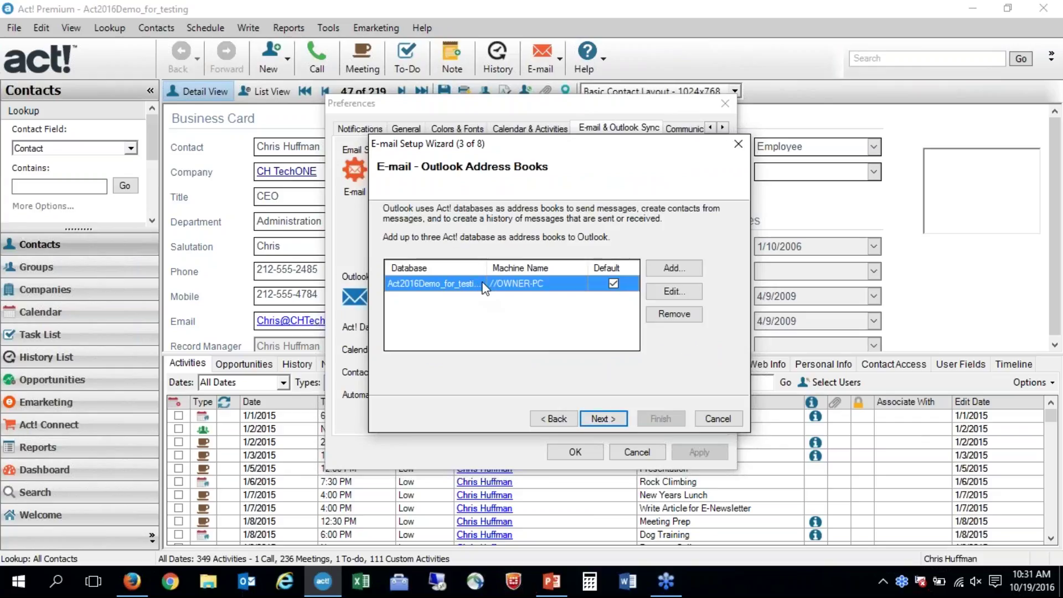
- Remove the existing Outlook address book and add the Act2016Demo_for_testing database again with a blank password
{"action": "left_click", "coordinate": [680, 314]}
{"action": "left_click", "coordinate": [580, 345]}
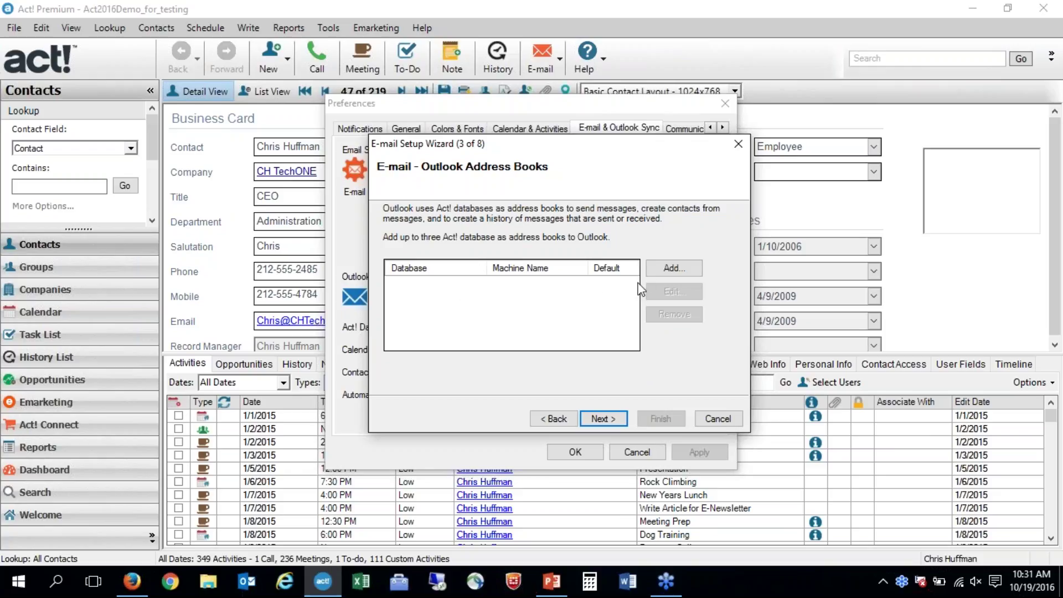
{"action": "left_click", "coordinate": [671, 269]}
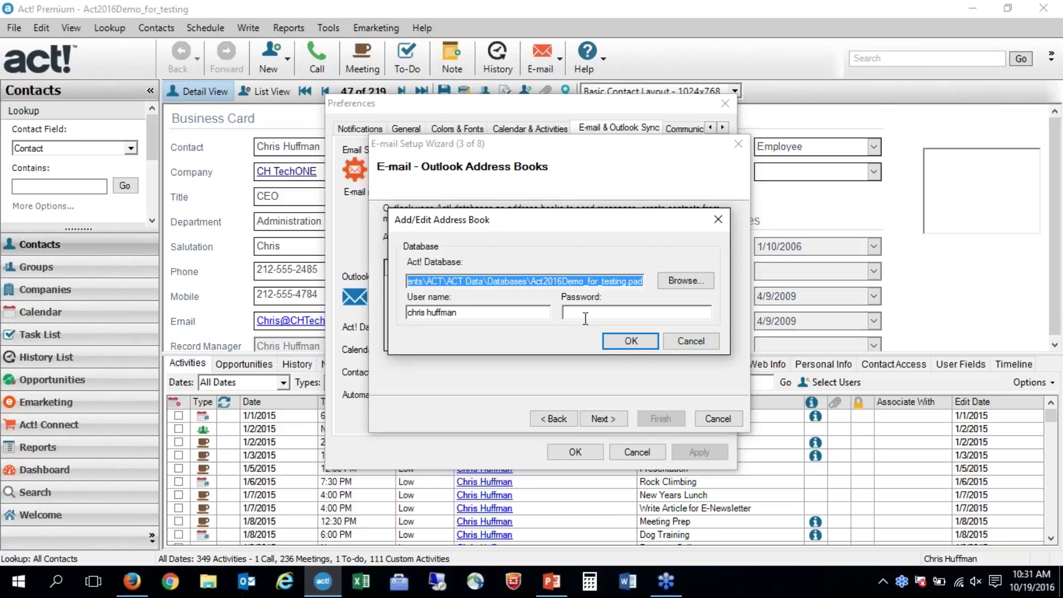
{"action": "left_click", "coordinate": [629, 346]}
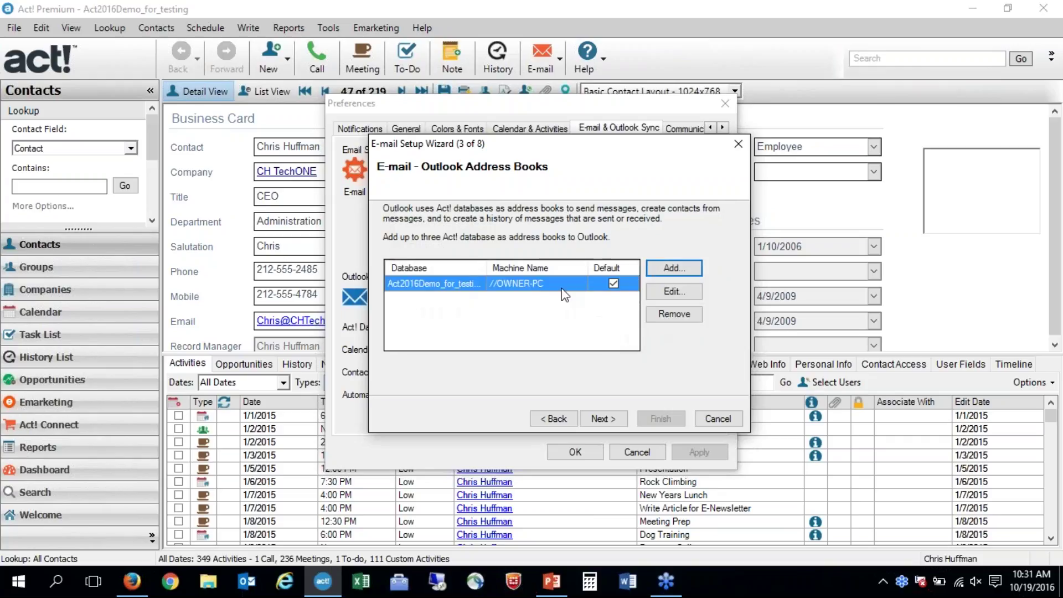
{"action": "left_click", "coordinate": [606, 419]}
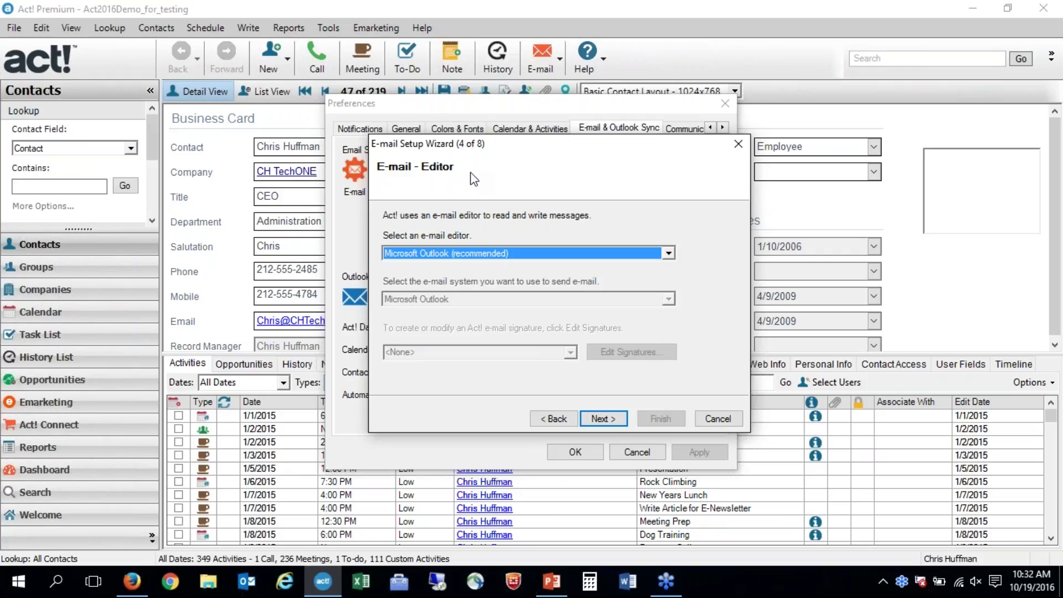
- Choose Microsoft Outlook (recommended) as the e-mail editor and continue to the history settings
{"action": "left_click", "coordinate": [669, 253]}
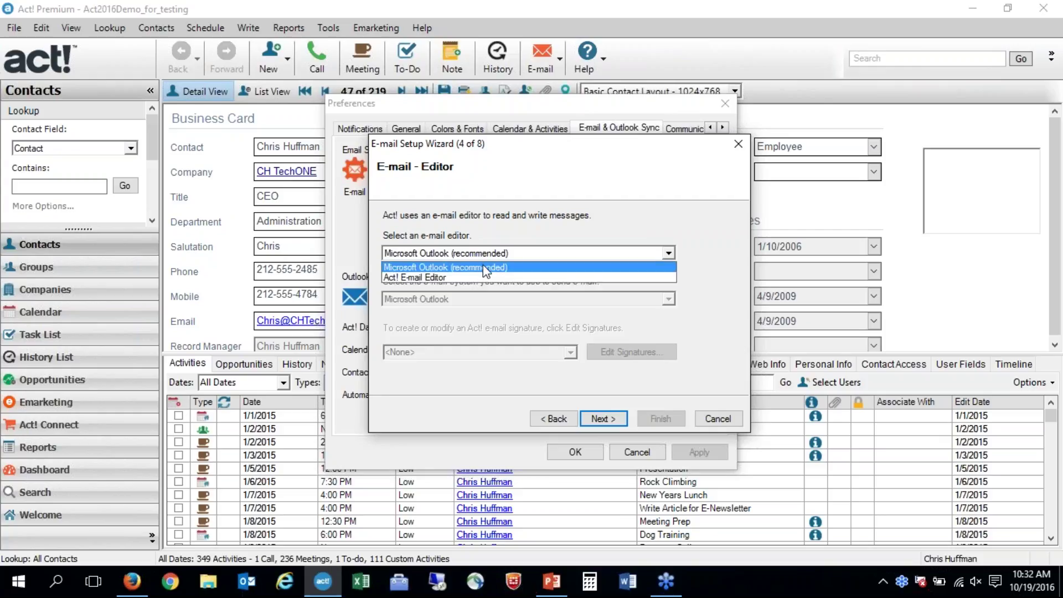
{"action": "left_click", "coordinate": [485, 268]}
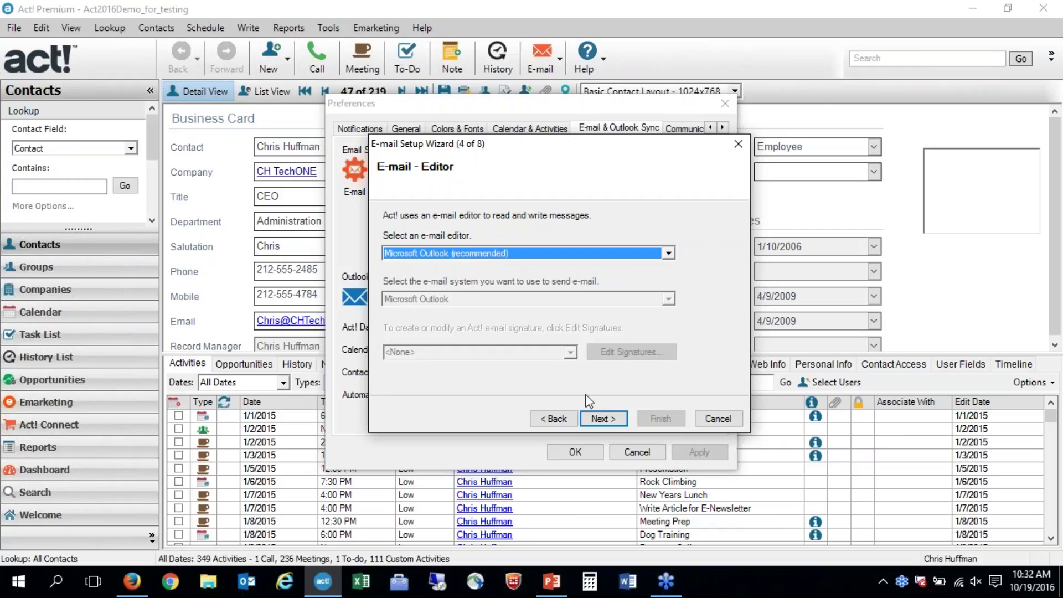
{"action": "left_click", "coordinate": [612, 418]}
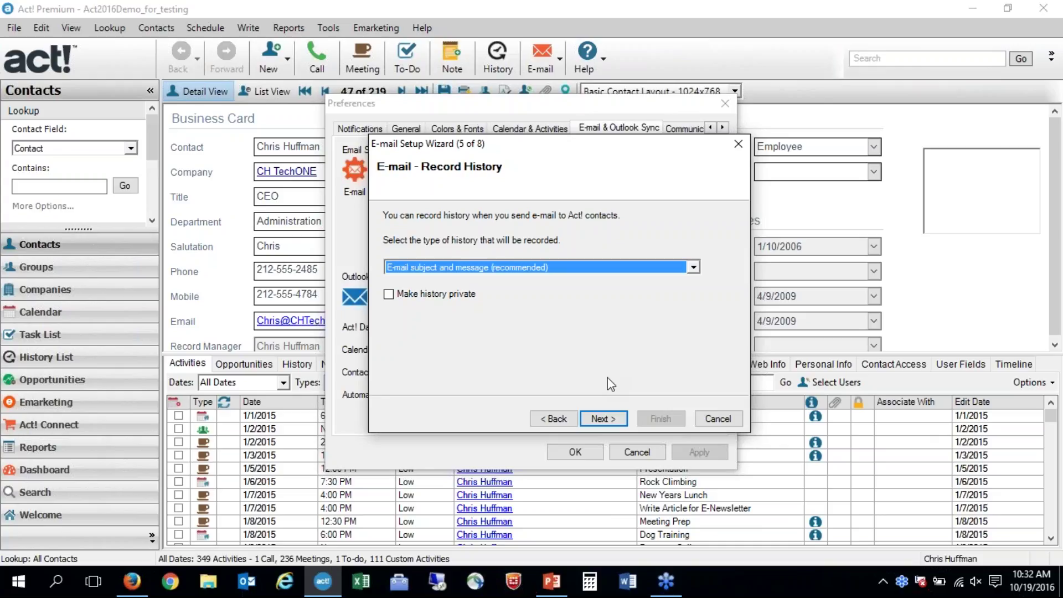
- Set the recorded history type to E-mail subject and message (recommended) for both sent e-mails and e-mails attached to contacts
{"action": "left_click", "coordinate": [692, 267]}
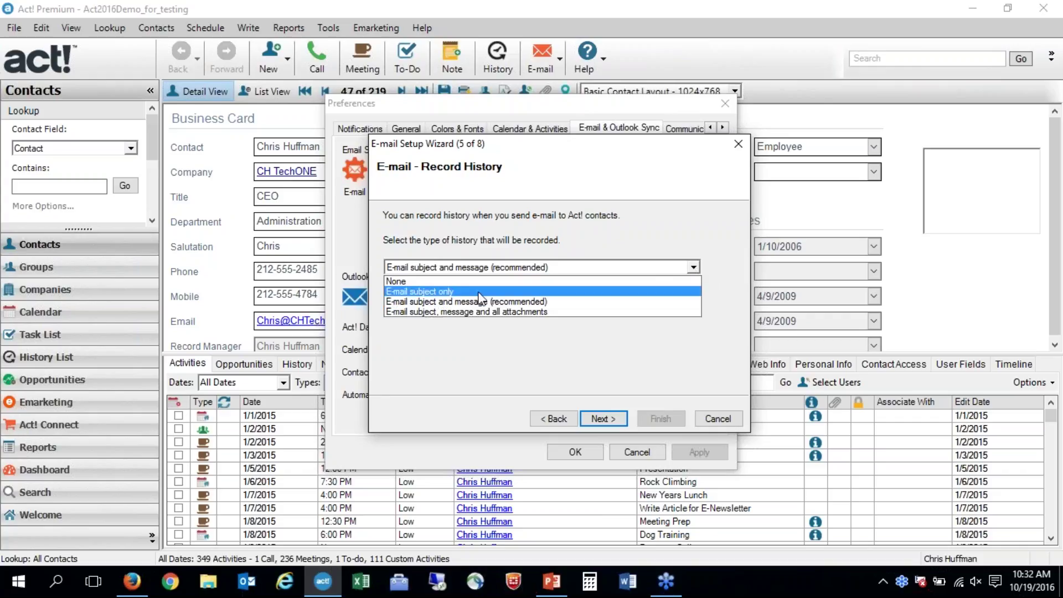
{"action": "left_click", "coordinate": [519, 302]}
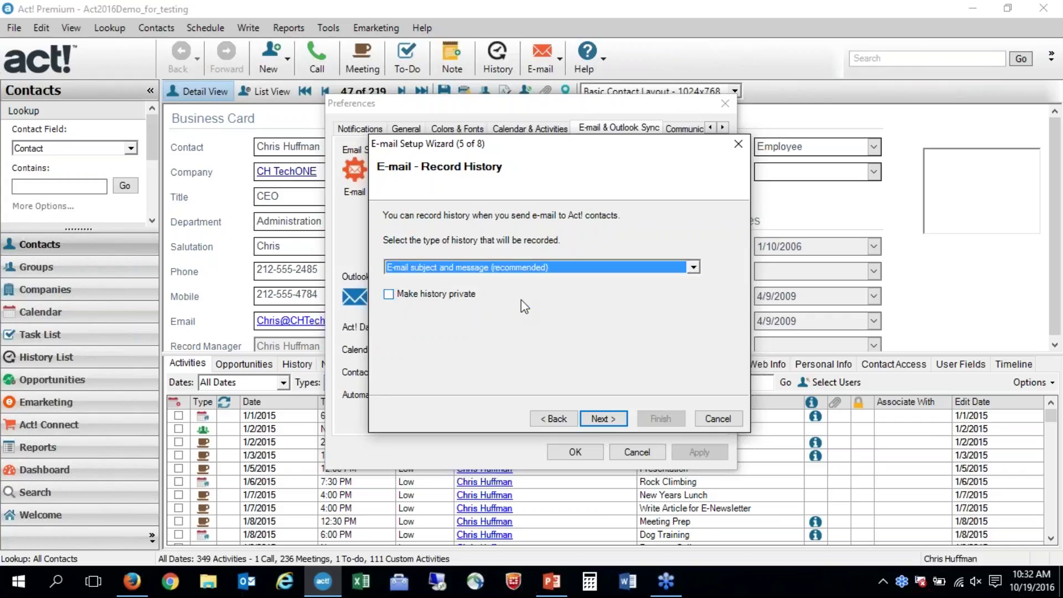
{"action": "left_click", "coordinate": [603, 419]}
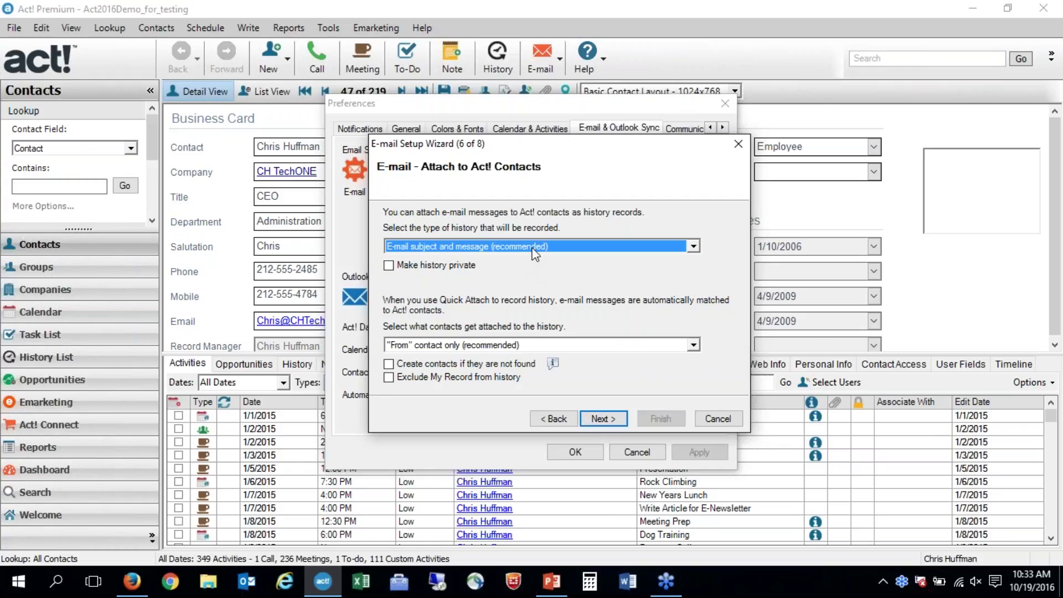
{"action": "left_click", "coordinate": [693, 246]}
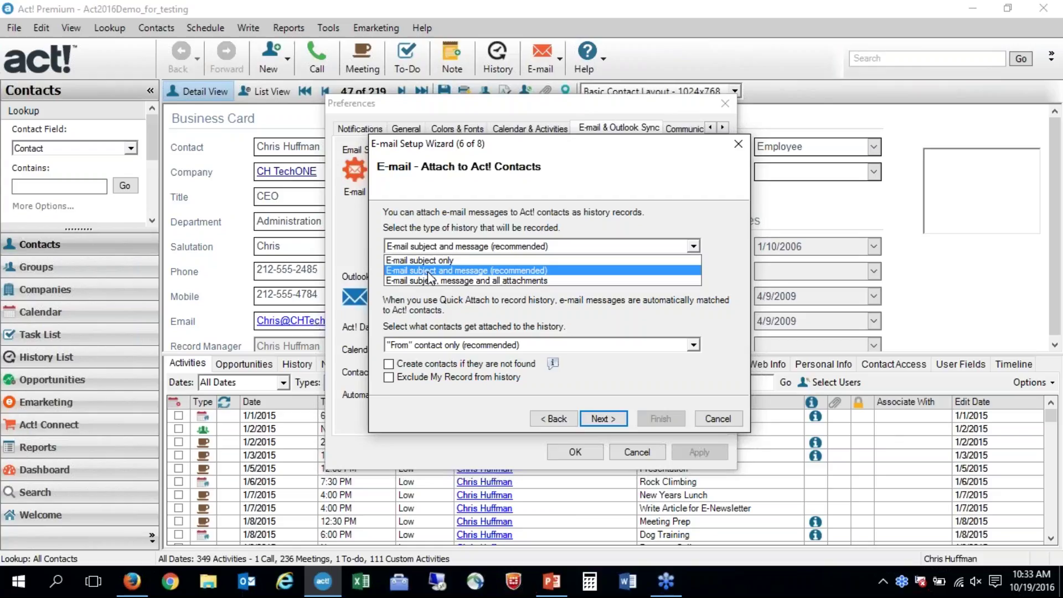
{"action": "left_click", "coordinate": [483, 271]}
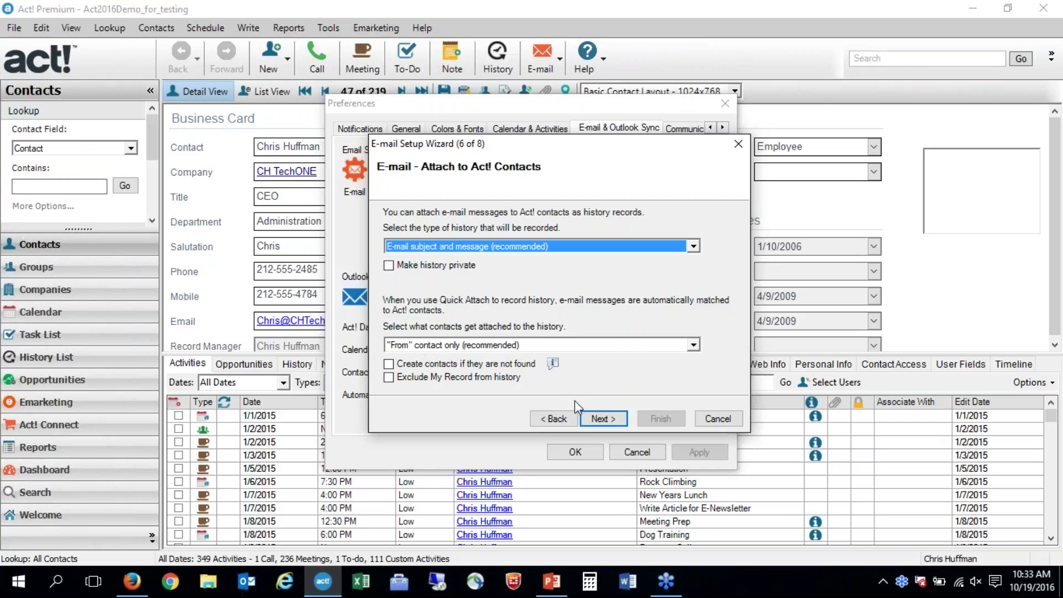
{"action": "left_click", "coordinate": [611, 422]}
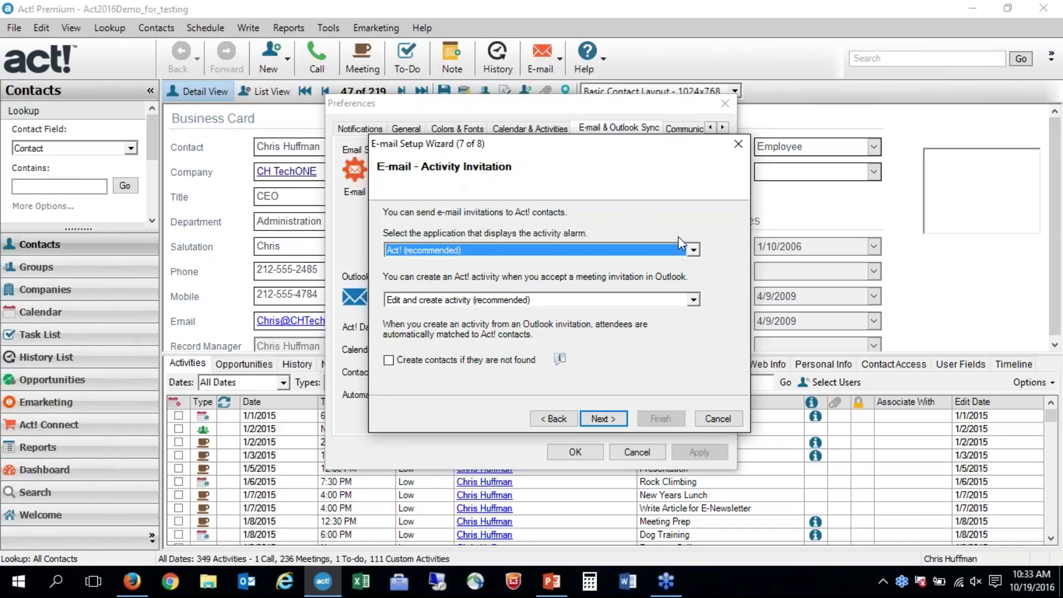
- Choose Act! (recommended) to display the activity alarm, then finish the e-mail setup and accept the preferences
{"action": "left_click", "coordinate": [693, 250]}
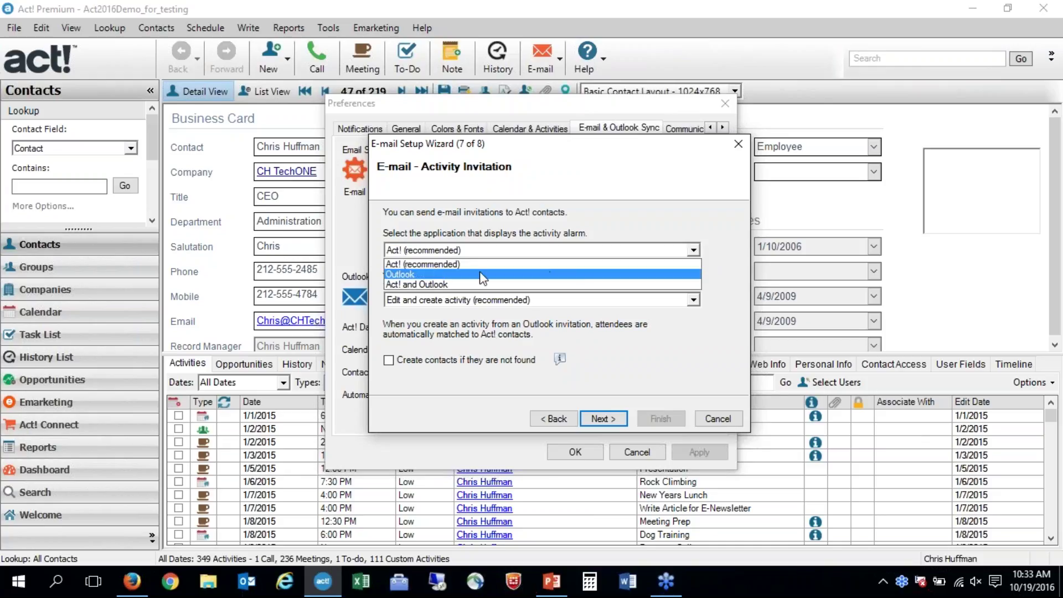
{"action": "left_click", "coordinate": [428, 266]}
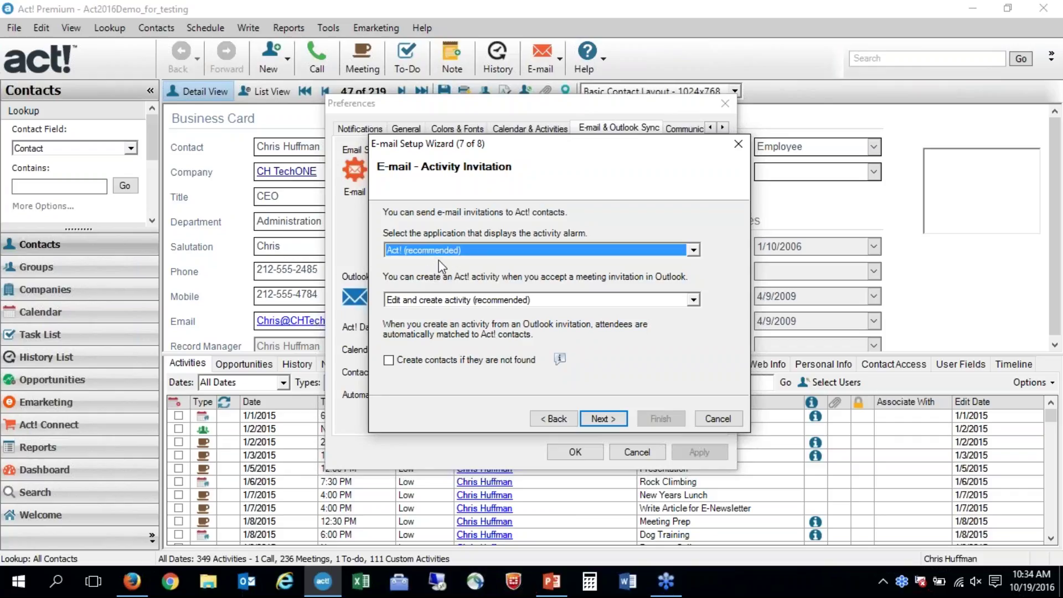
{"action": "left_click", "coordinate": [608, 419]}
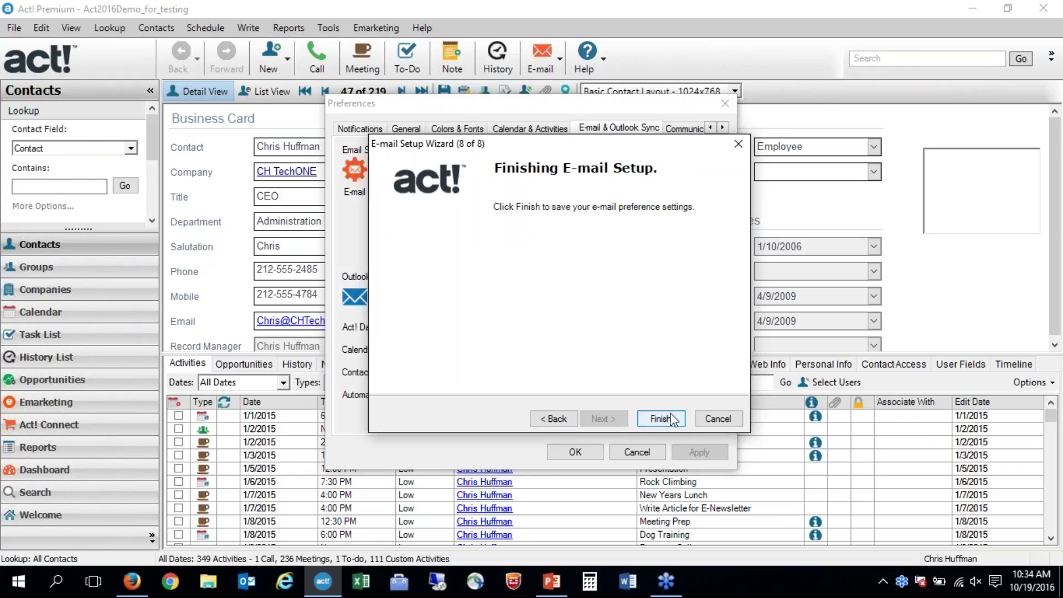
{"action": "left_click", "coordinate": [671, 419]}
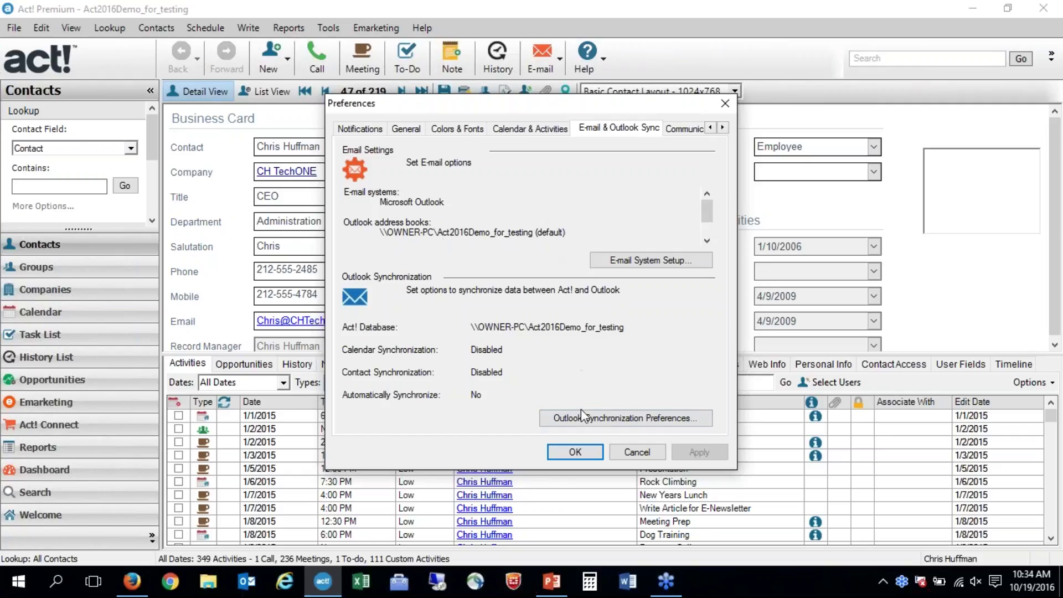
{"action": "left_click", "coordinate": [576, 452]}
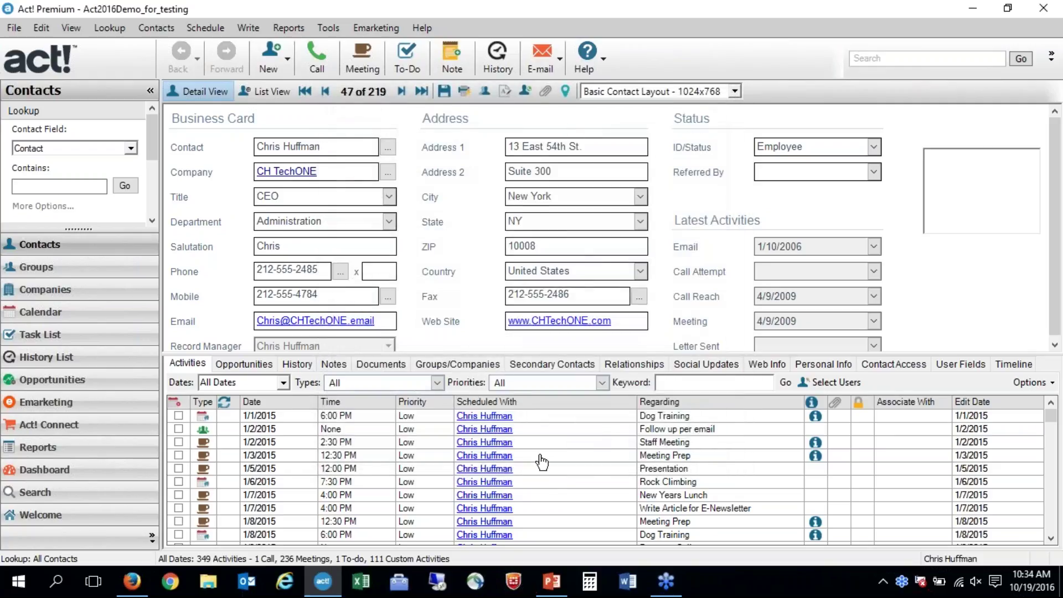
- Switch to Outlook and open the company account's inbox from the favorites, checking the Act! add-in commands
{"action": "left_click", "coordinate": [243, 589]}
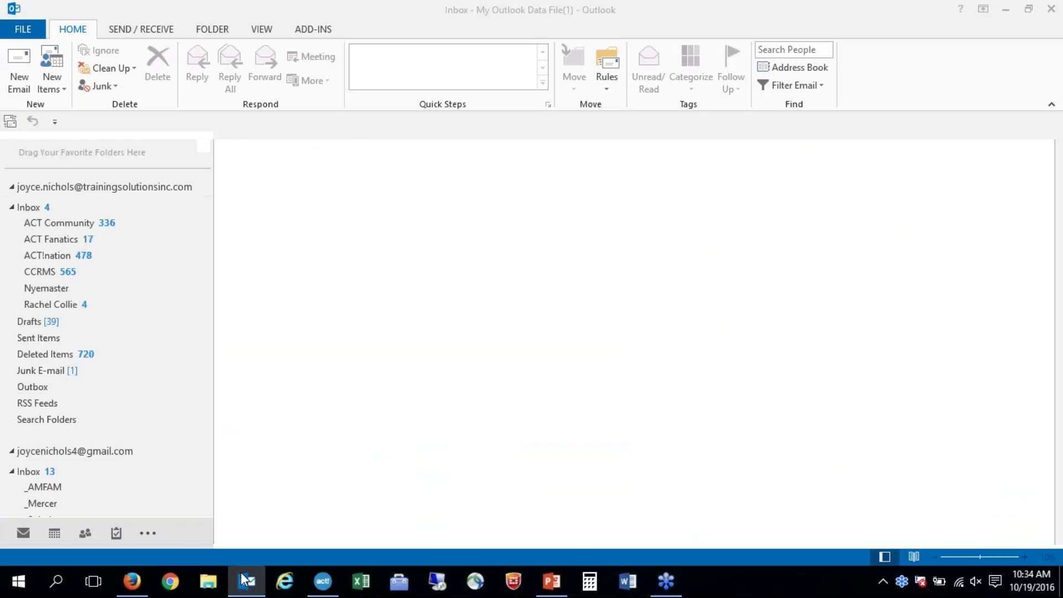
{"action": "left_click", "coordinate": [311, 31]}
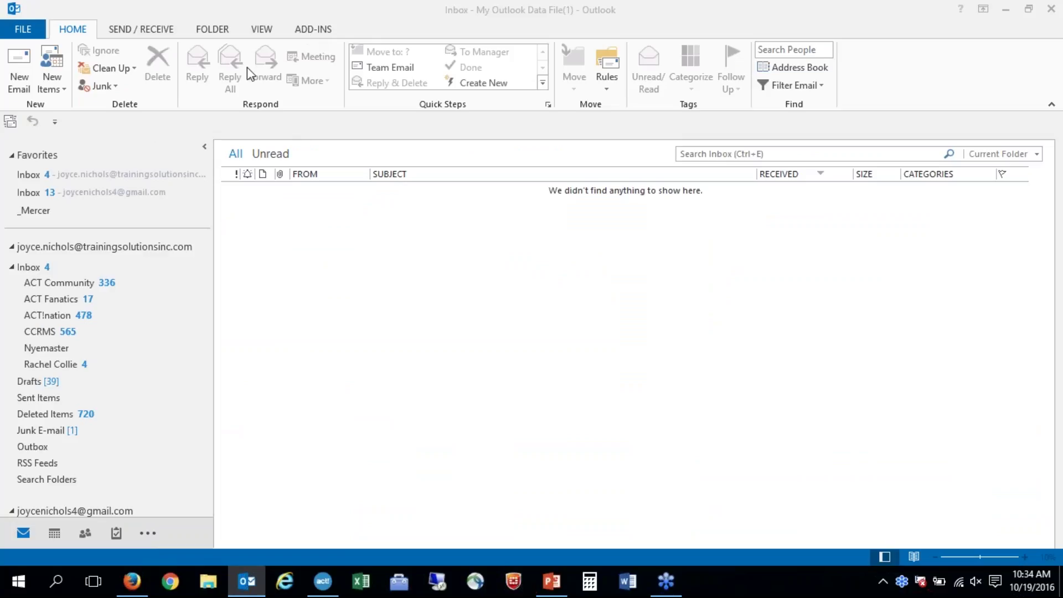
{"action": "left_click", "coordinate": [29, 176]}
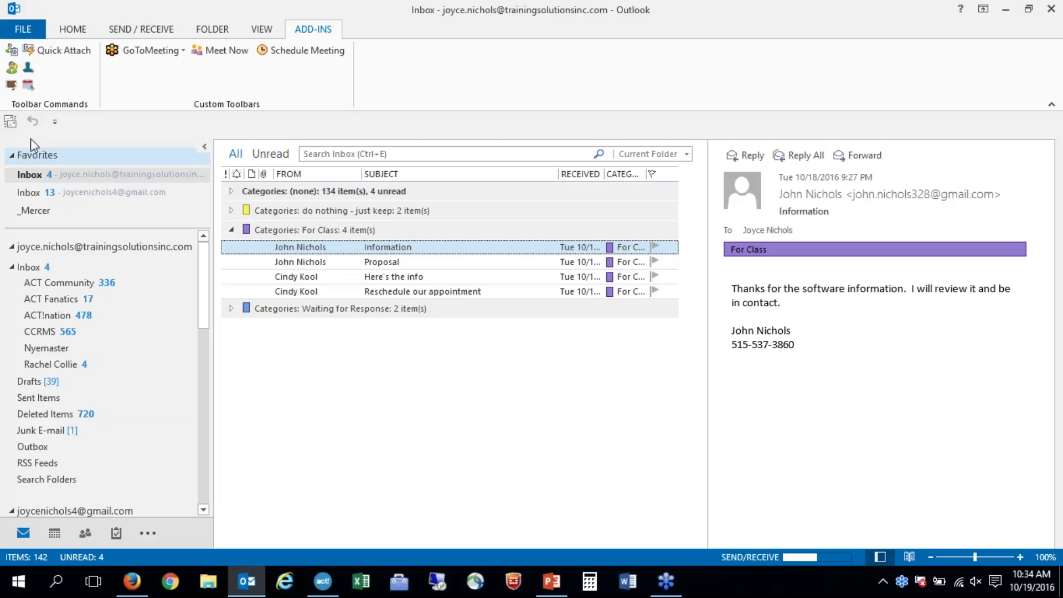
{"action": "left_click", "coordinate": [71, 33]}
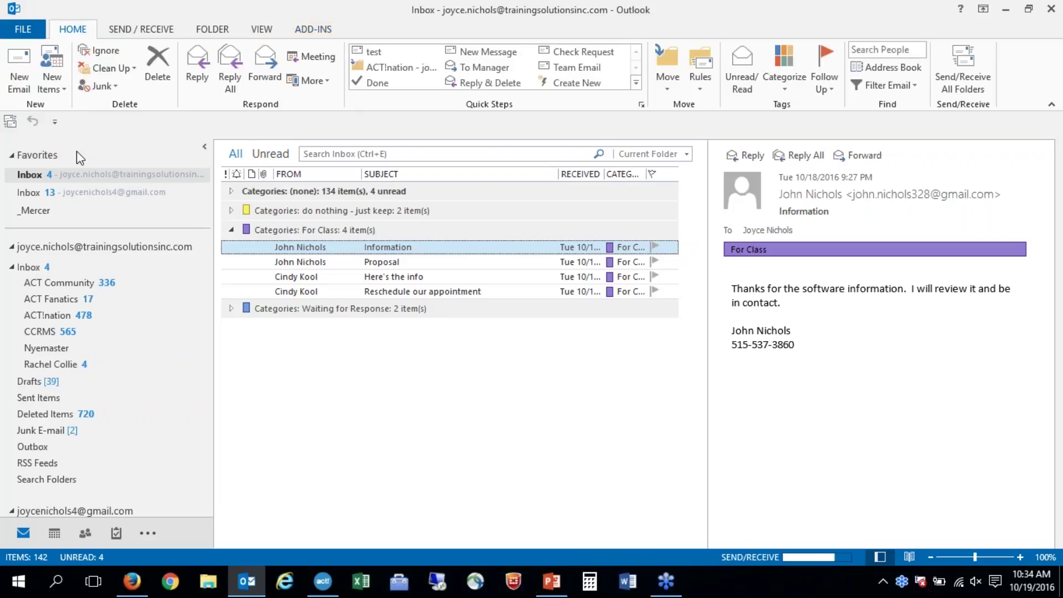
{"action": "left_click", "coordinate": [35, 175]}
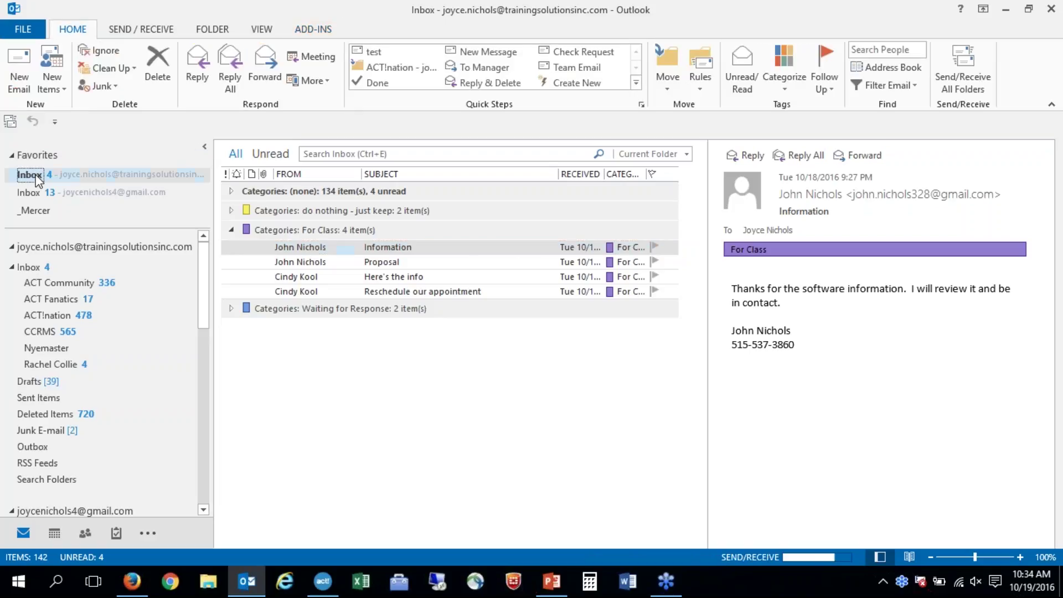
- Create a new e-mail in a maximized window and enter the recipient's address from the suggested contacts
{"action": "left_click", "coordinate": [18, 68]}
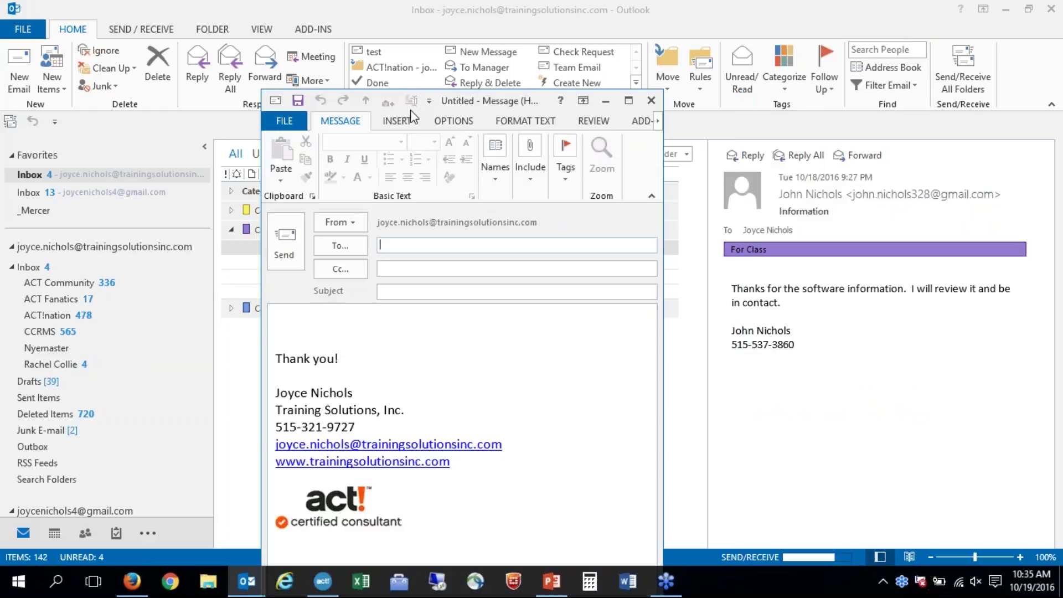
{"action": "left_click_drag", "start_coordinate": [410, 110], "coordinate": [237, 1]}
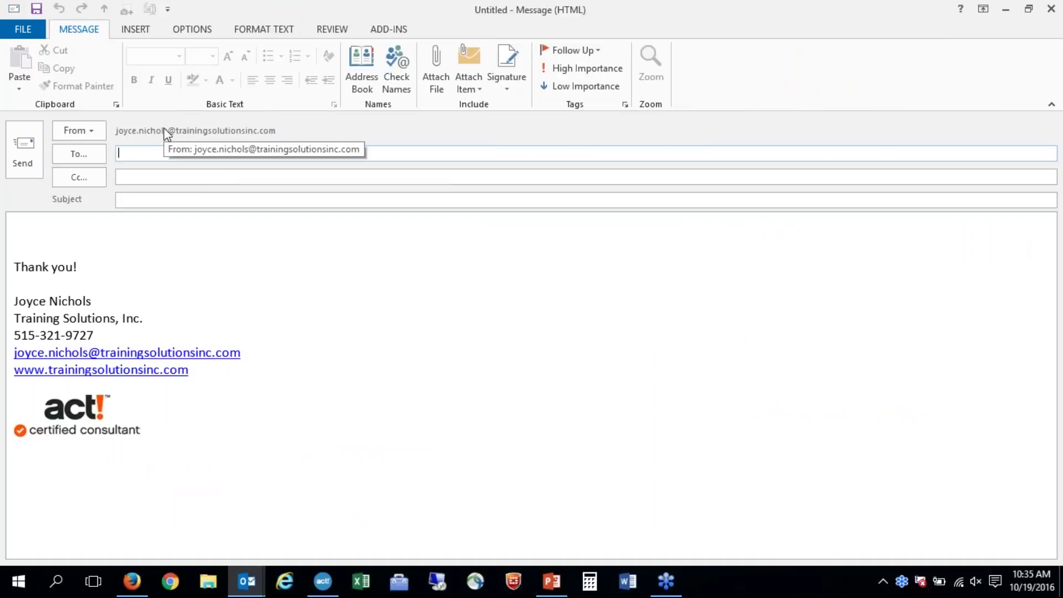
{"action": "type", "text": "lan"}
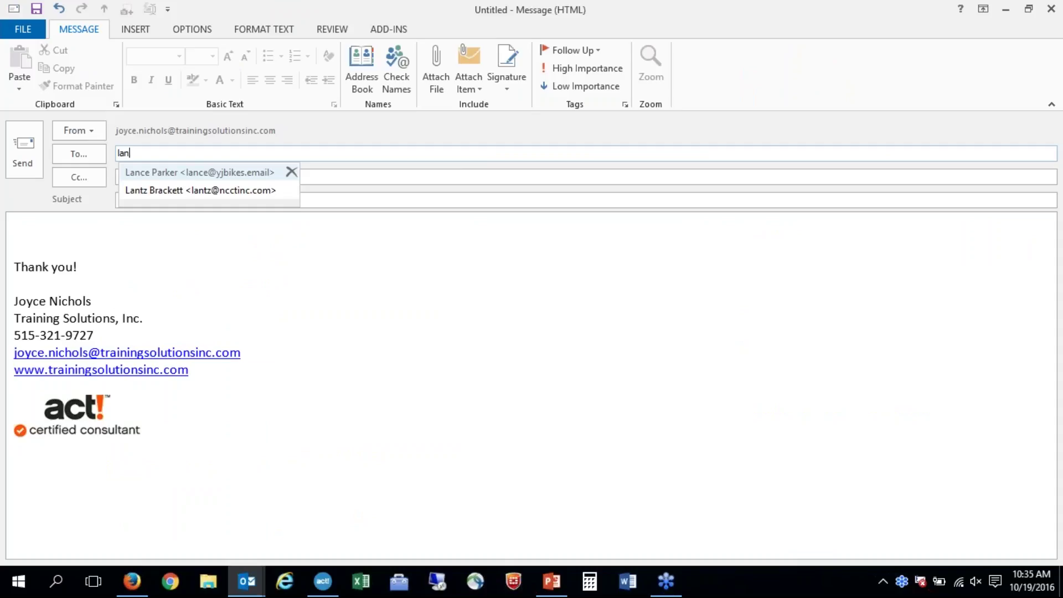
{"action": "key", "text": "Return"}
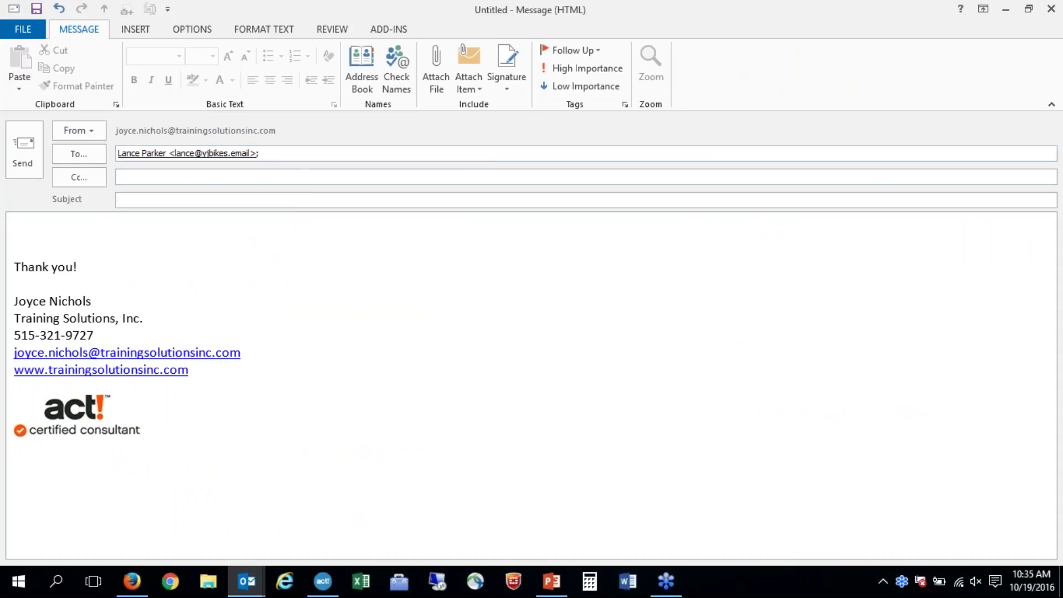
- Give the e-mail the subject "tomorrow's meeting" and the message "Can you join me?", then send it
{"action": "left_click", "coordinate": [144, 199]}
{"action": "type", "text": "tomorrow's meeting"}
{"action": "key", "text": "Tab"}
{"action": "type", "text": "Can you g"}
{"action": "key", "text": "BackSpace"}
{"action": "type", "text": "join me?"}
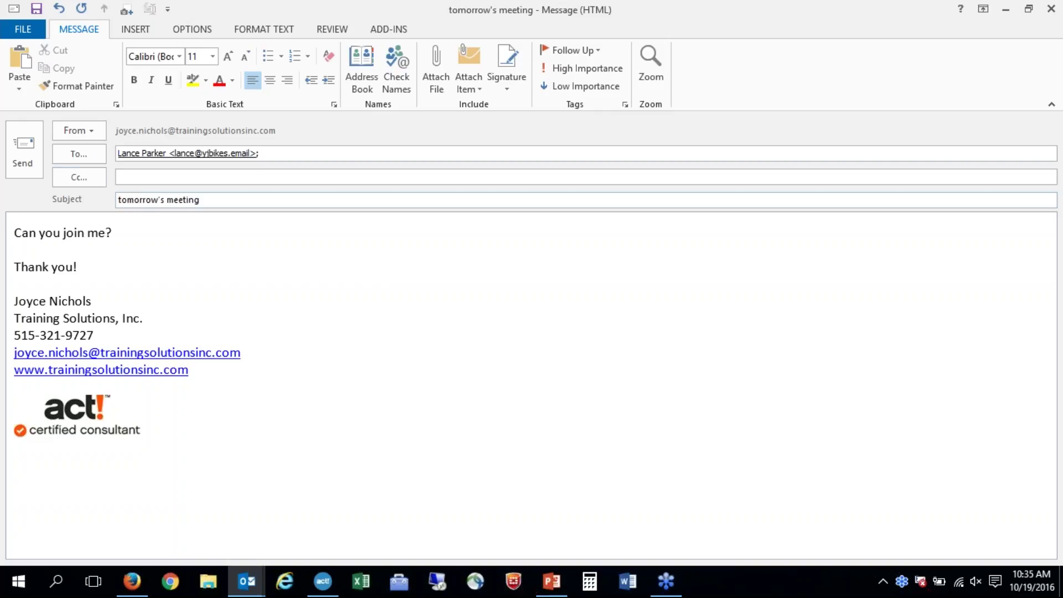
{"action": "left_click", "coordinate": [17, 147]}
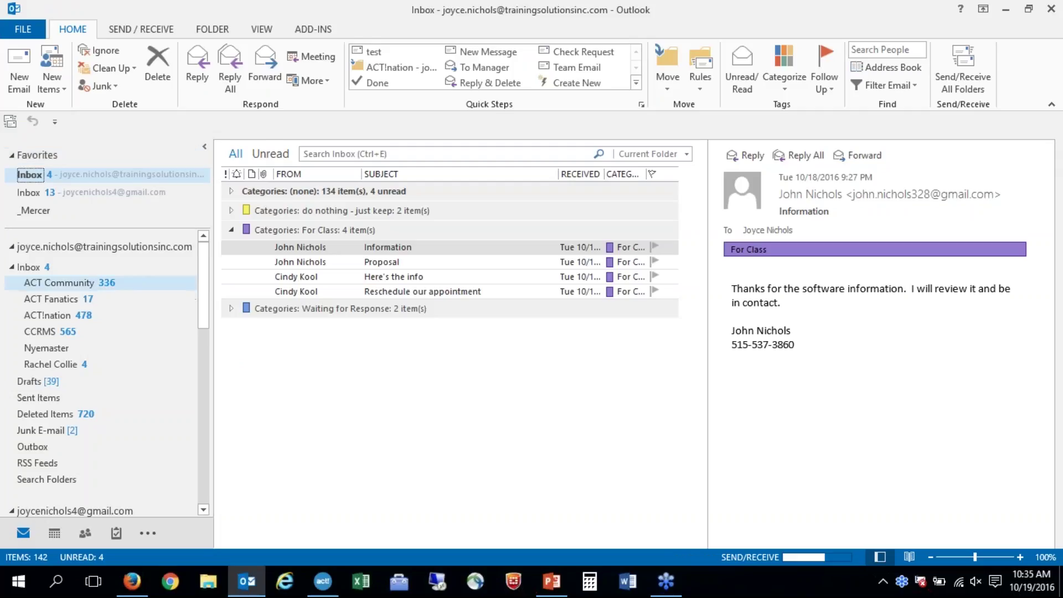
- Switch to Act!, look up the e-mail's recipient by contact name, and examine the "tomorrow's meeting" entry in the contact's history
{"action": "mouse_move", "coordinate": [322, 592]}
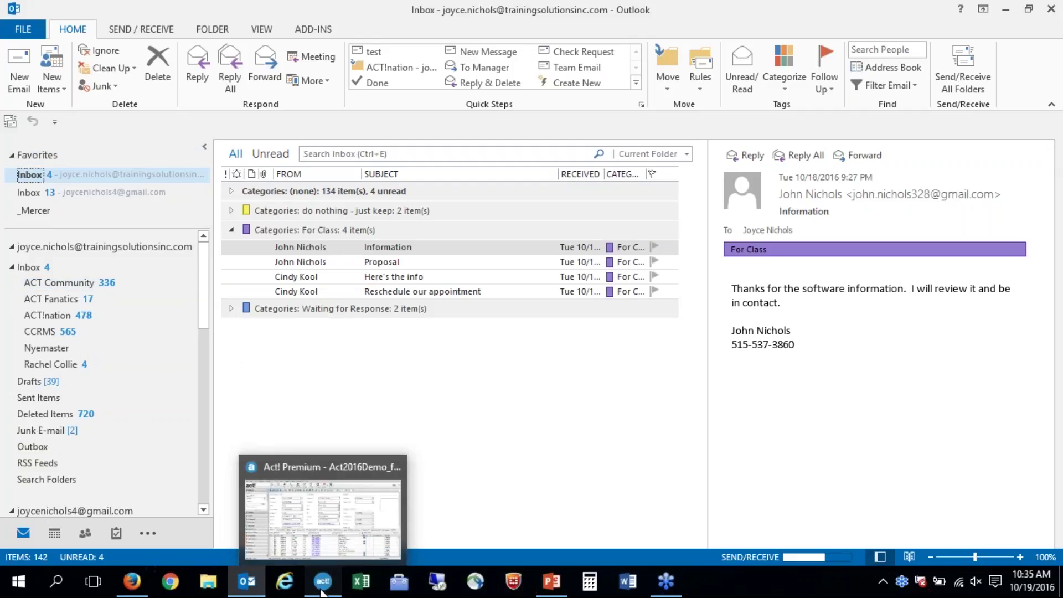
{"action": "left_click", "coordinate": [322, 592]}
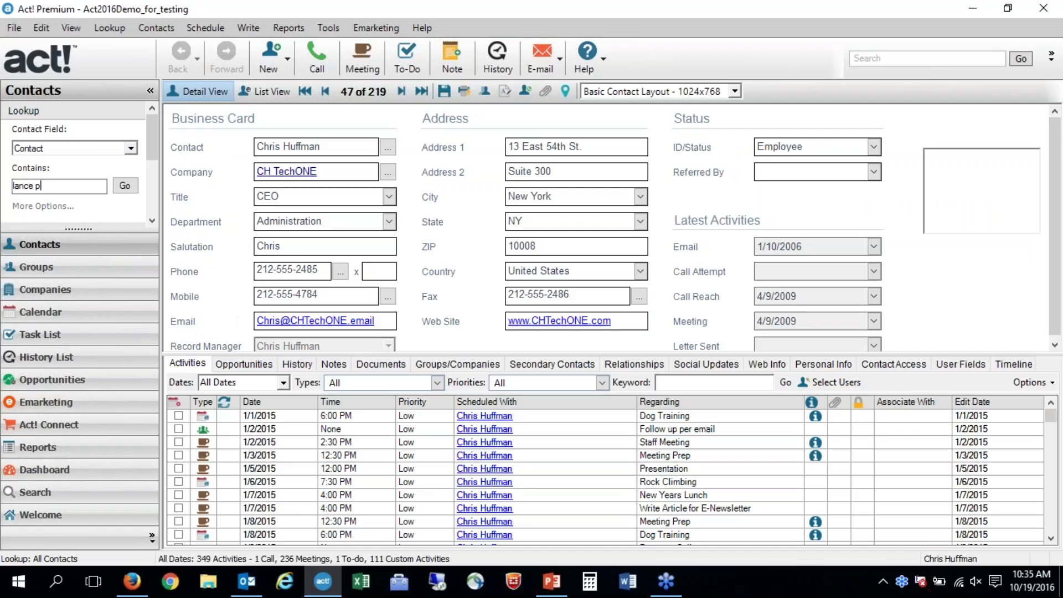
{"action": "key", "text": "Return"}
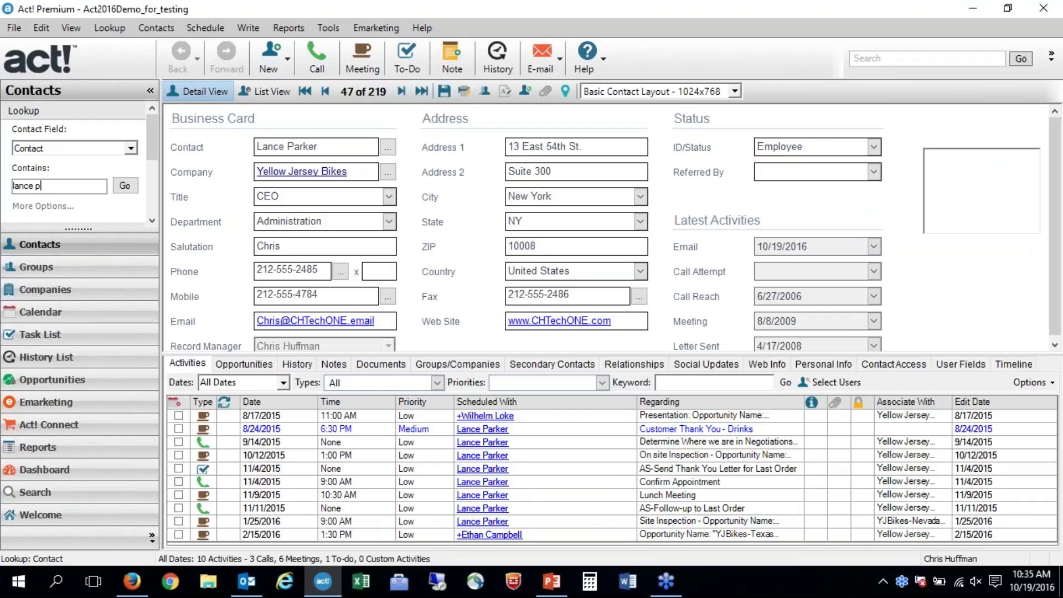
{"action": "left_click", "coordinate": [298, 364]}
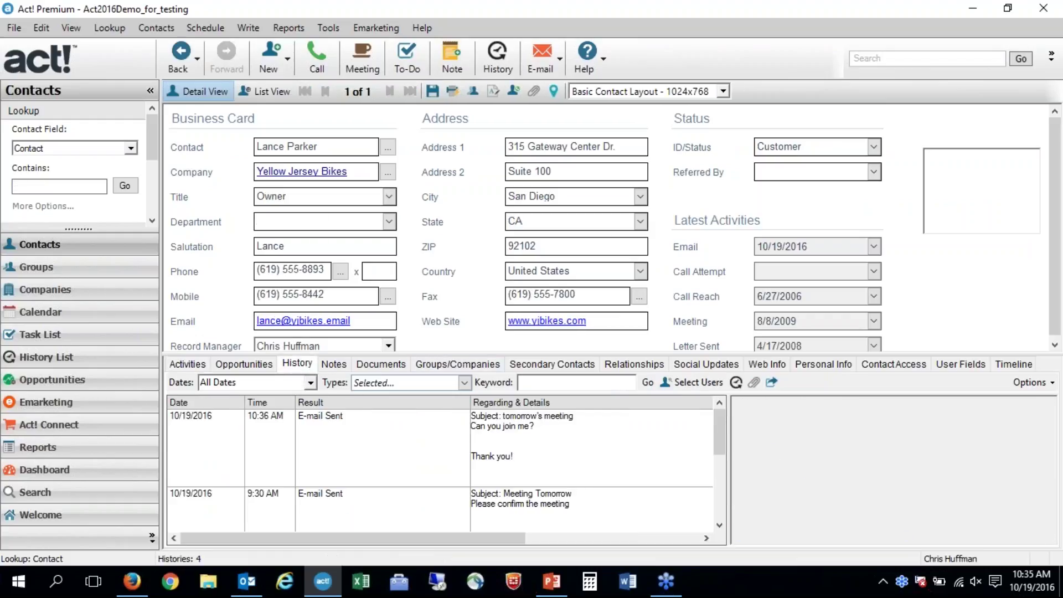
{"action": "left_click_drag", "start_coordinate": [437, 355], "coordinate": [441, 254]}
{"action": "left_click", "coordinate": [327, 354]}
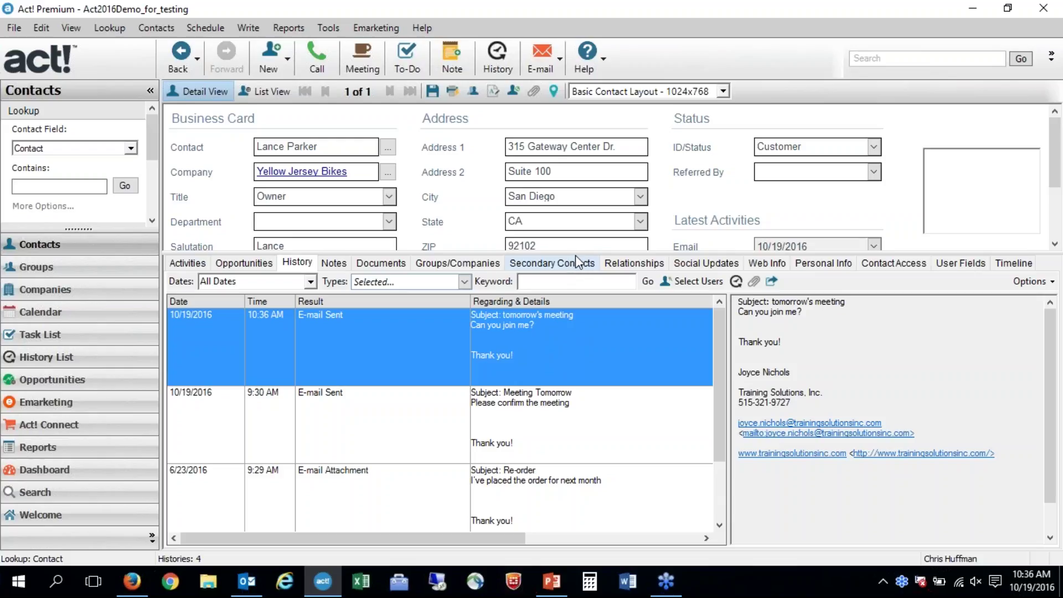
{"action": "left_click_drag", "start_coordinate": [578, 254], "coordinate": [578, 408]}
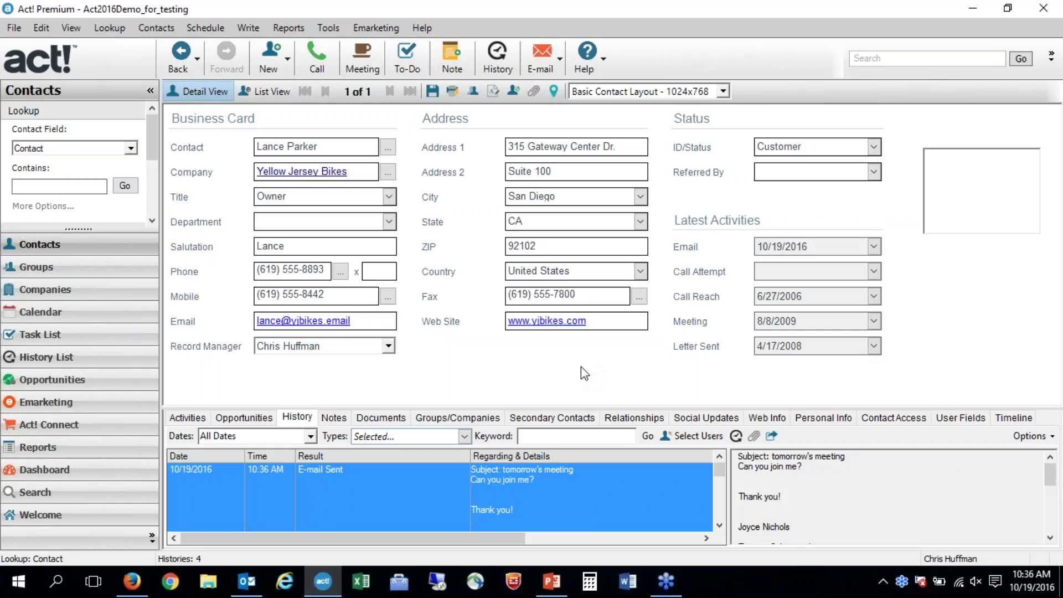
- Start a new e-mail from the e-mail address in the contact record, then close the message without saving it
{"action": "left_click", "coordinate": [326, 322]}
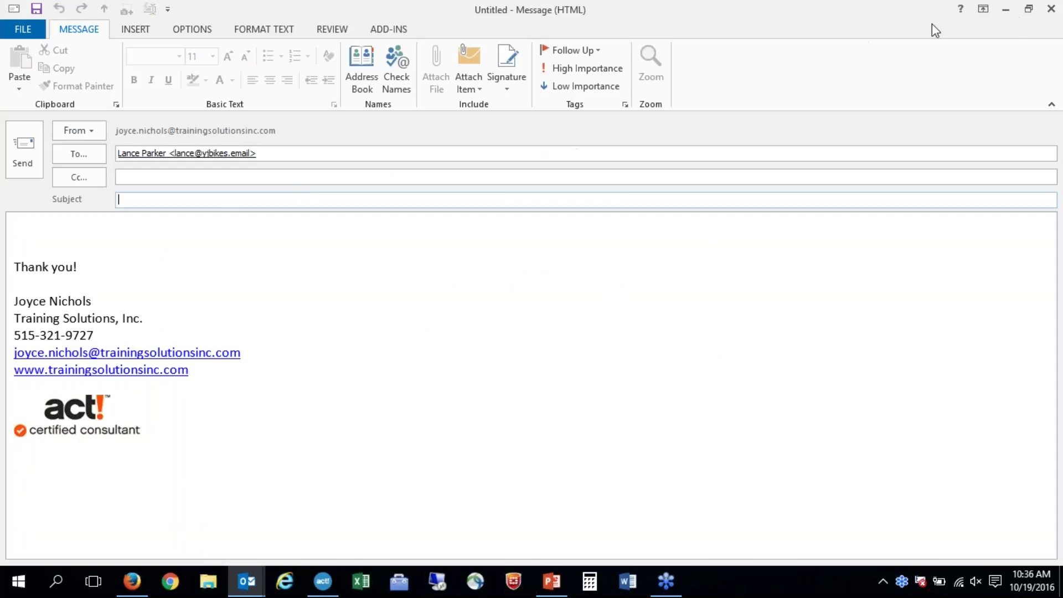
{"action": "left_click", "coordinate": [1050, 9]}
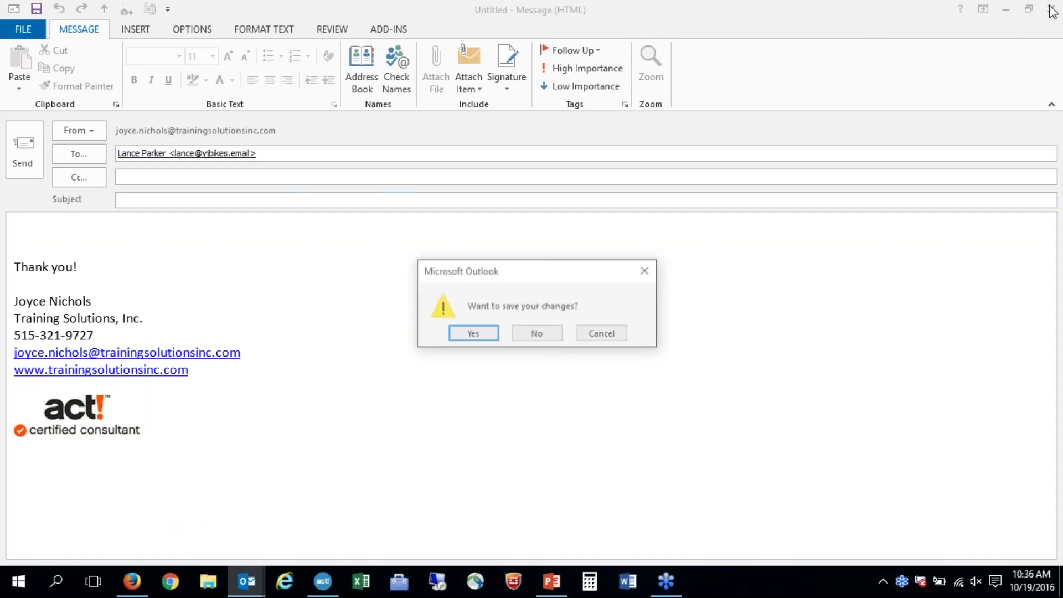
{"action": "left_click", "coordinate": [523, 332]}
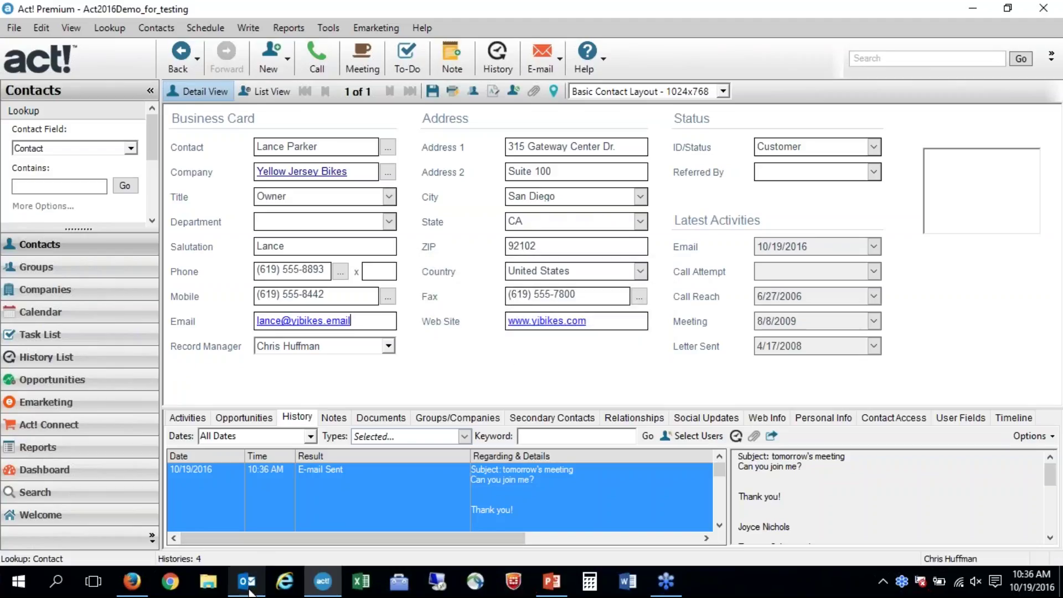
- Switch to Outlook, create an Act! contact from the sender of the "Proposal" e-mail, and attach that e-mail to the contact
{"action": "mouse_move", "coordinate": [248, 588]}
{"action": "left_click", "coordinate": [207, 534]}
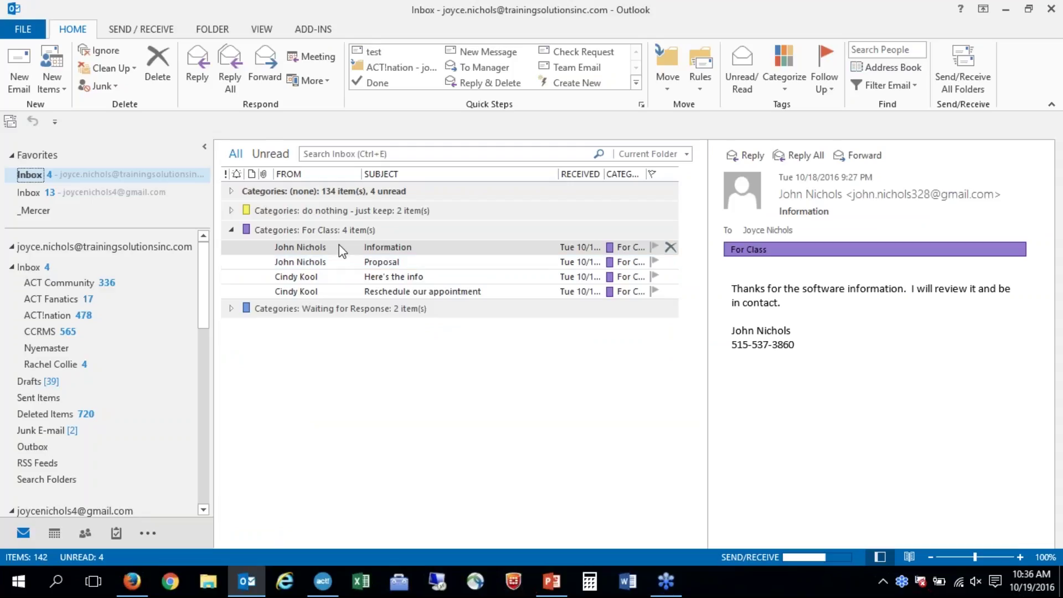
{"action": "left_click", "coordinate": [367, 264]}
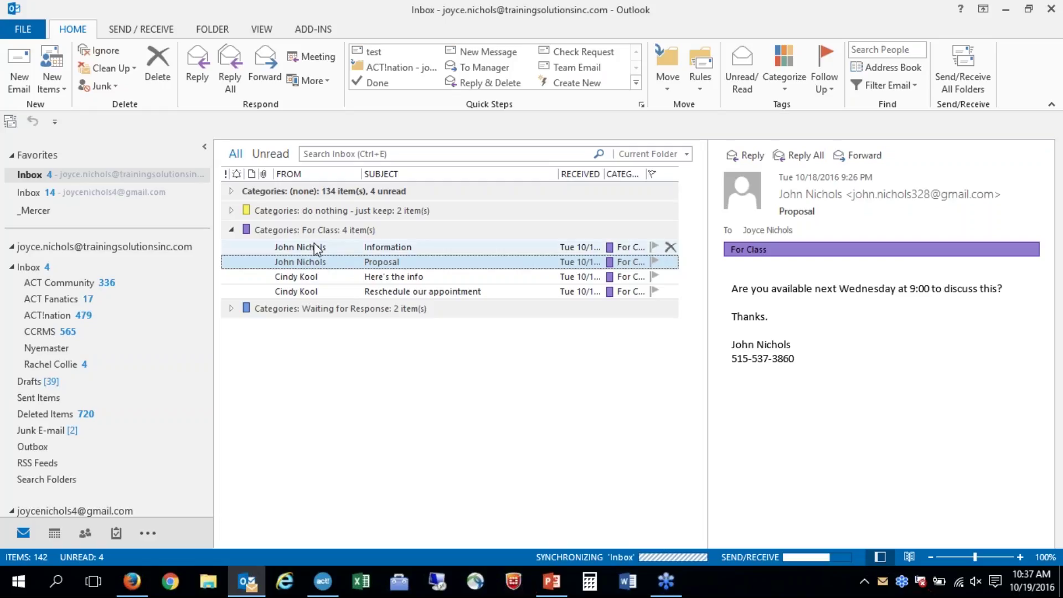
{"action": "left_click", "coordinate": [323, 30]}
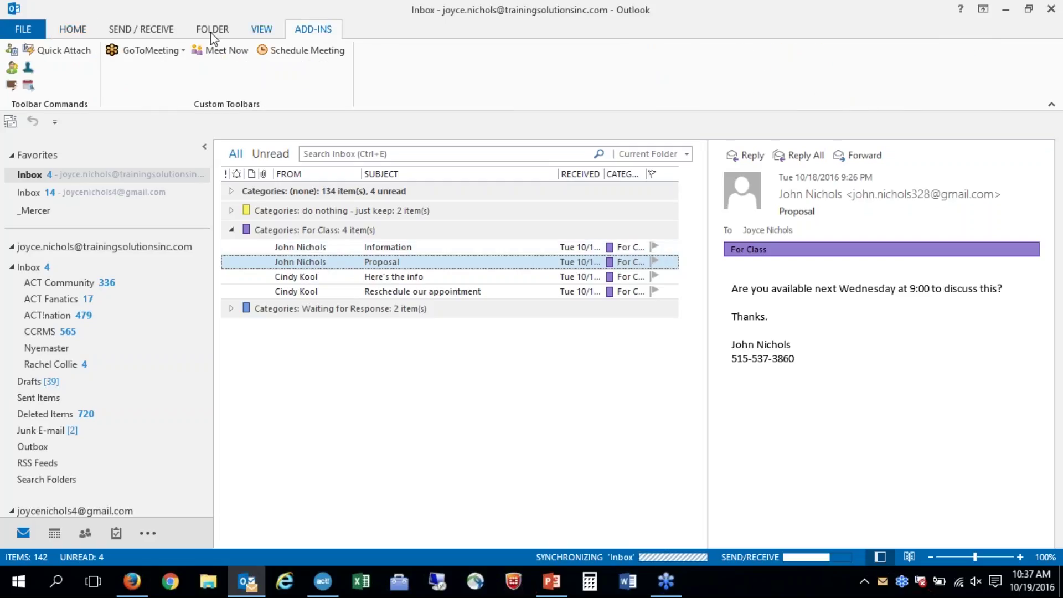
{"action": "left_click", "coordinate": [12, 69]}
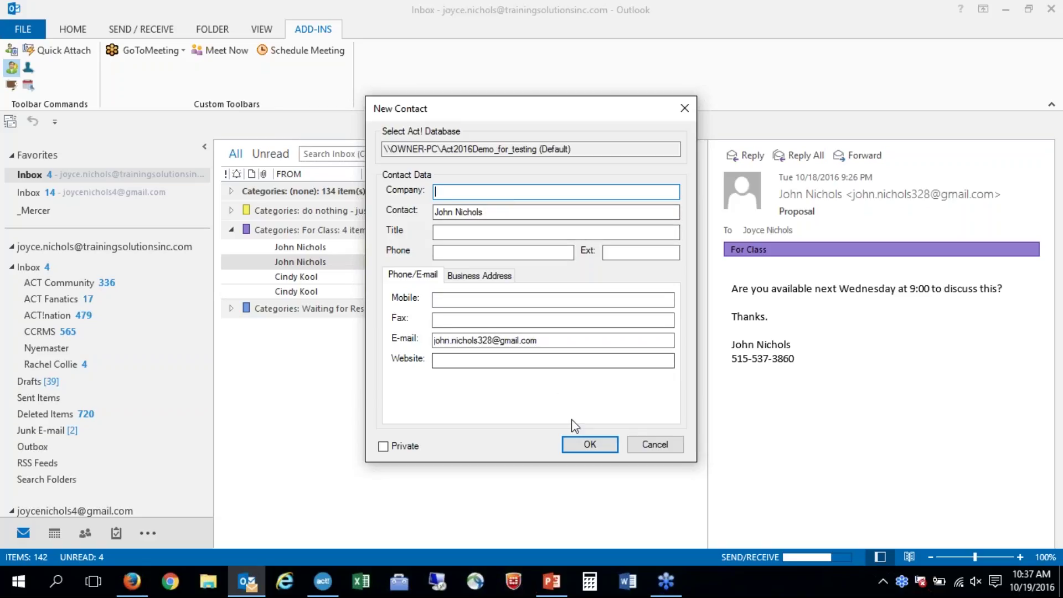
{"action": "left_click", "coordinate": [602, 440]}
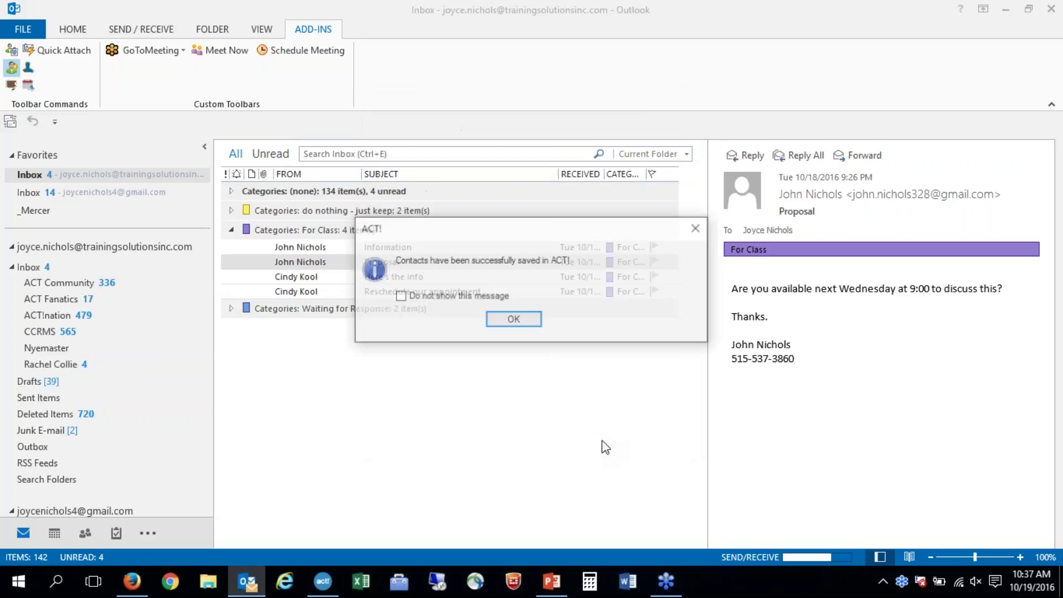
{"action": "left_click", "coordinate": [517, 320]}
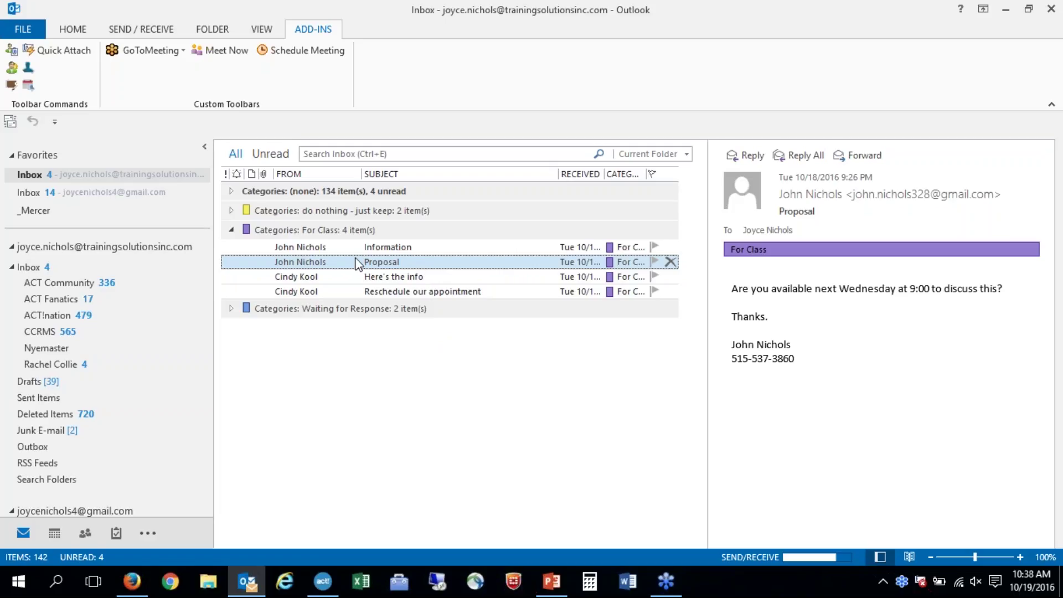
{"action": "left_click", "coordinate": [10, 52]}
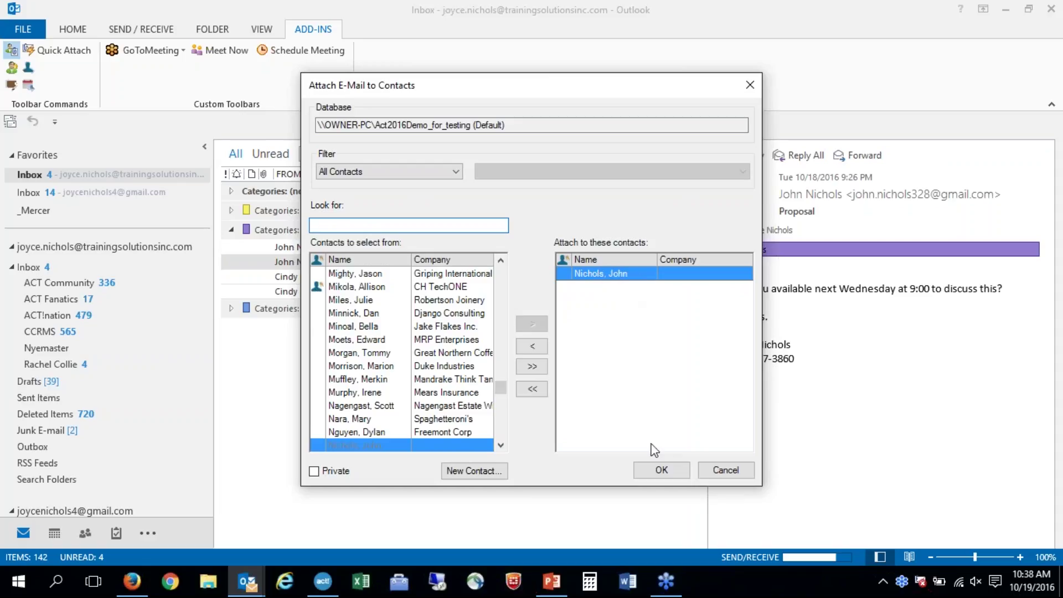
{"action": "left_click", "coordinate": [665, 473]}
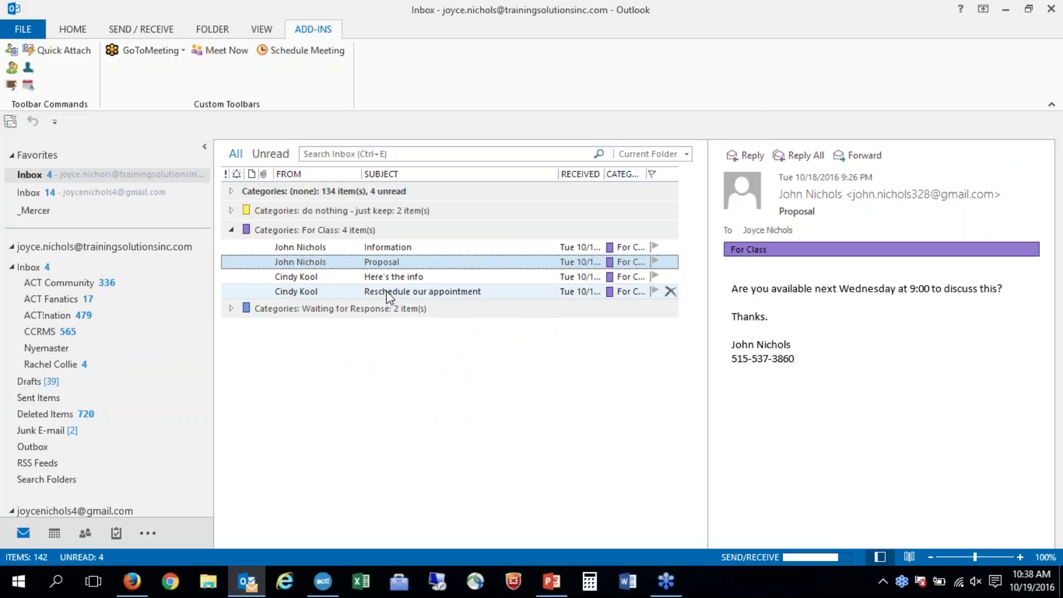
- Switch to Act!, look up the newly added contact by name, and examine the attached "Proposal" e-mail in the history
{"action": "left_click", "coordinate": [327, 586]}
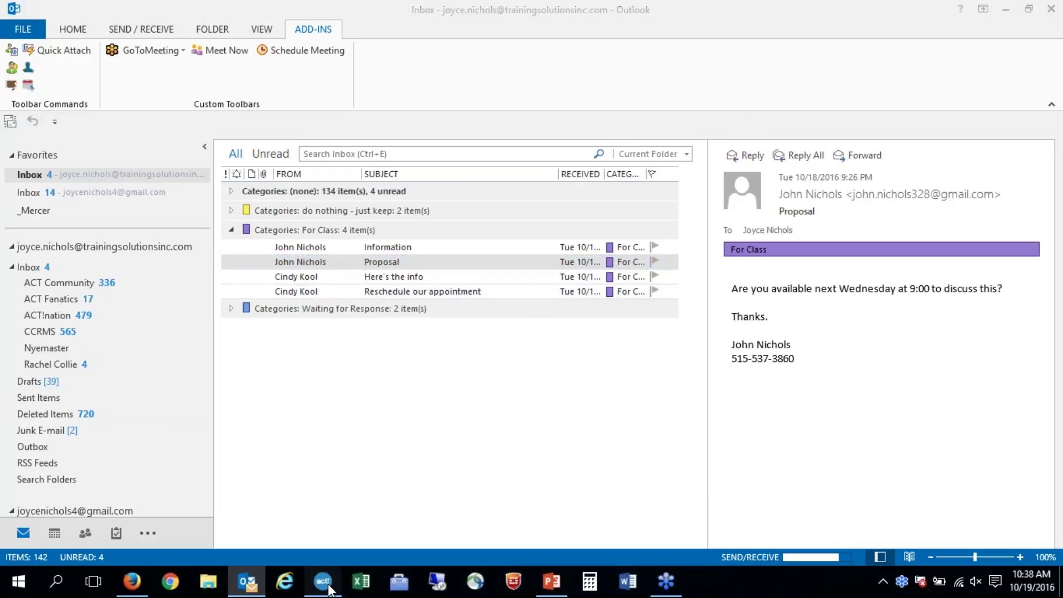
{"action": "left_click", "coordinate": [74, 184]}
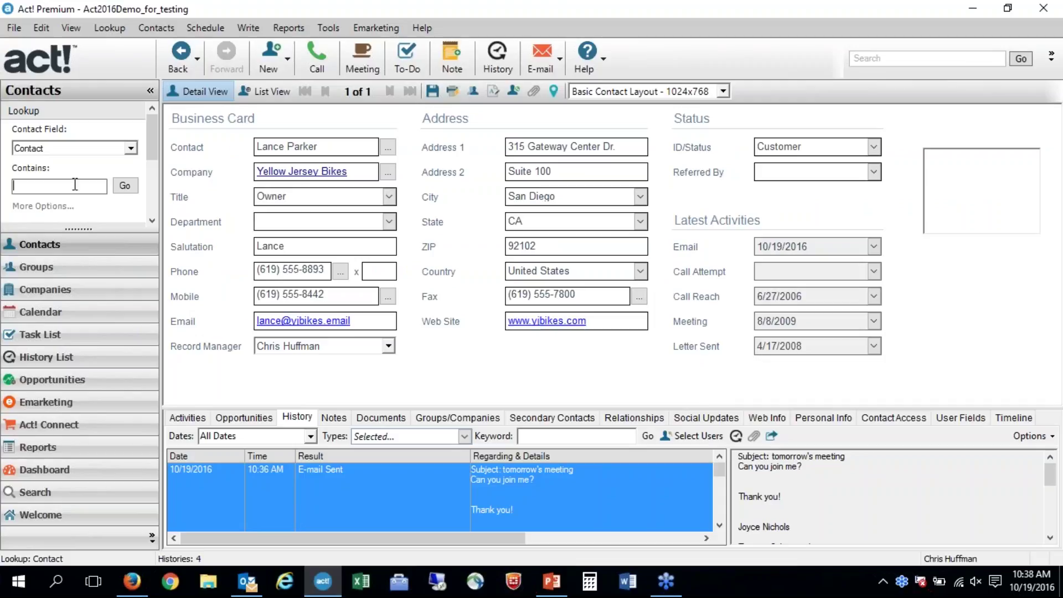
{"action": "type", "text": "john ni"}
{"action": "key", "text": "Return"}
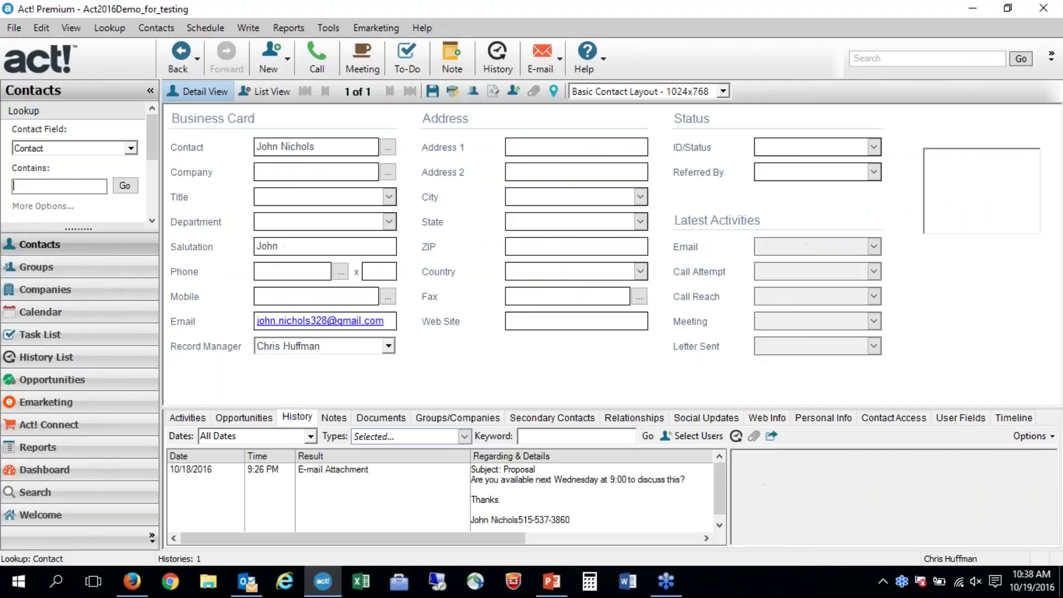
{"action": "left_click_drag", "start_coordinate": [558, 408], "coordinate": [553, 295]}
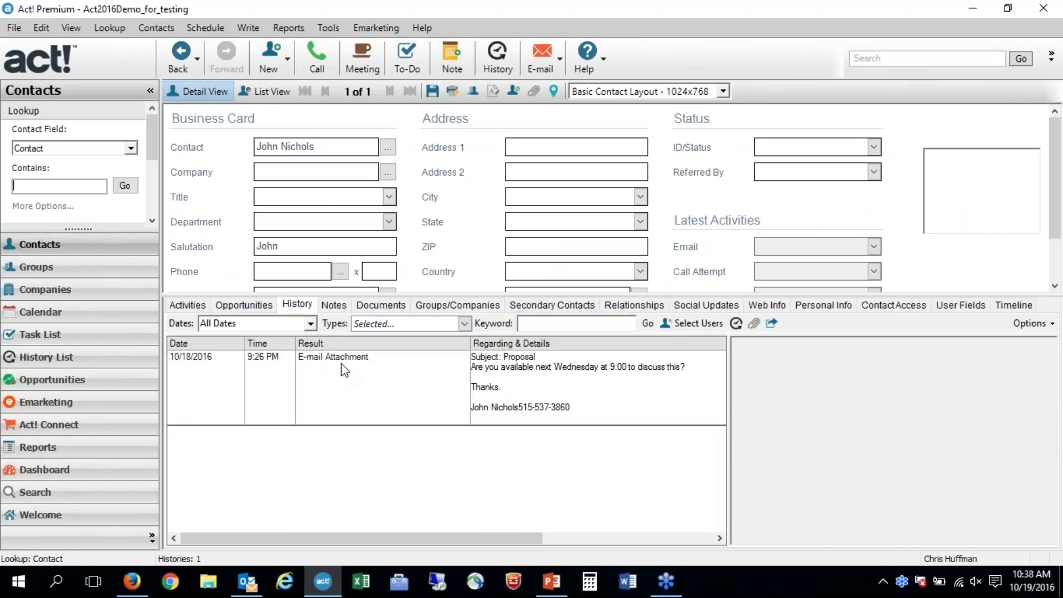
{"action": "left_click", "coordinate": [341, 363]}
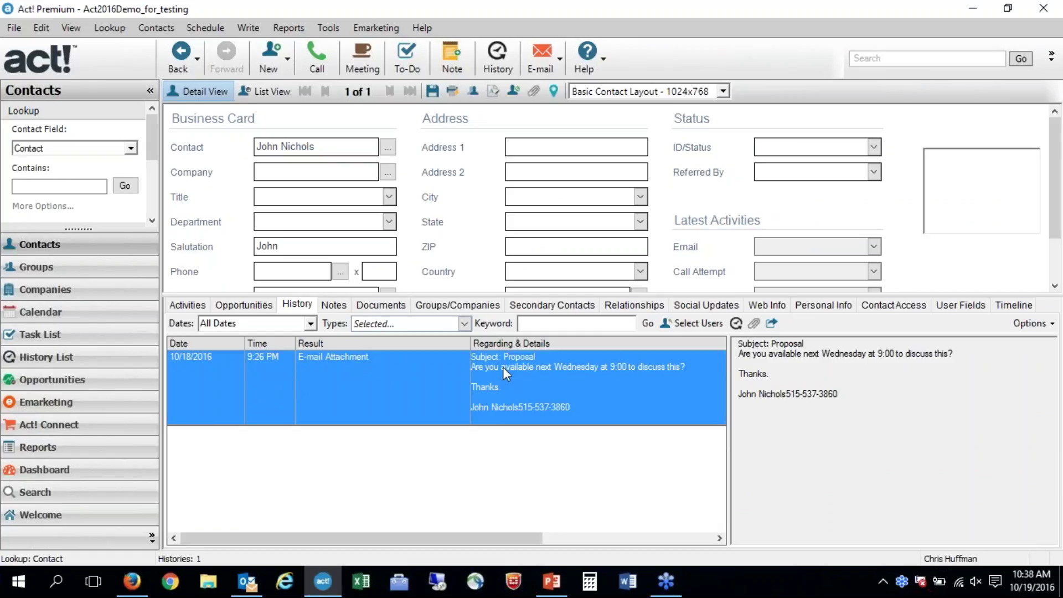
{"action": "left_click_drag", "start_coordinate": [475, 299], "coordinate": [476, 371]}
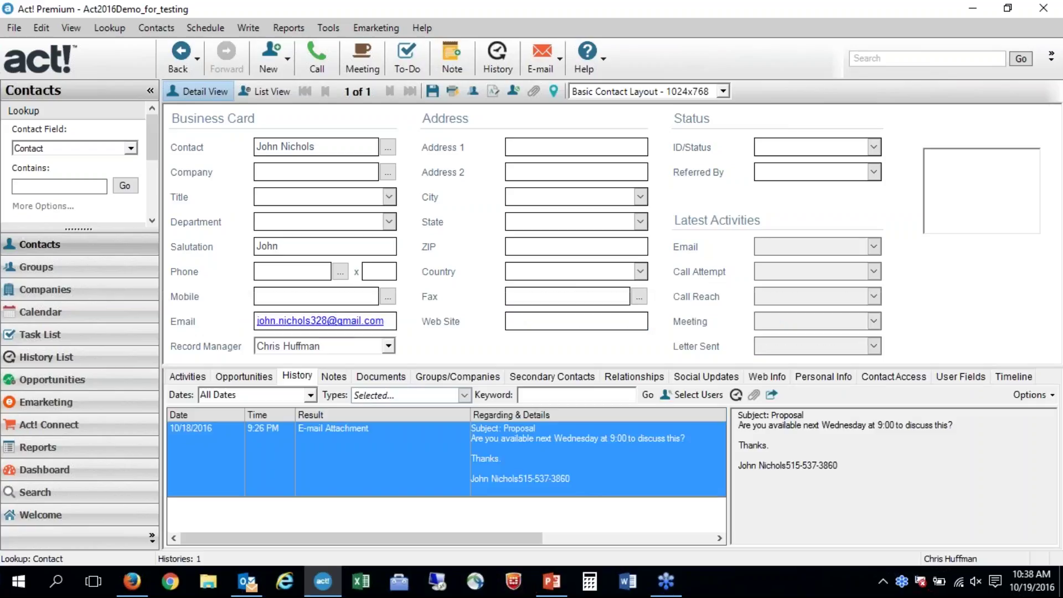
- Switch to Outlook and schedule an Act! activity from the "Information" e-mail as a Call regarding Follow-up
{"action": "left_click", "coordinate": [248, 581]}
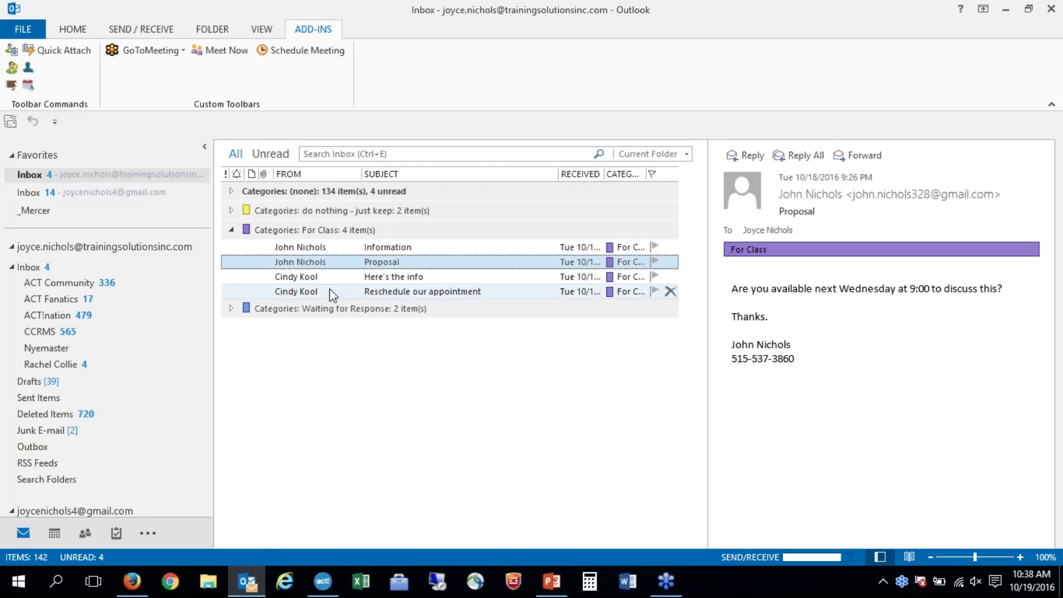
{"action": "left_click", "coordinate": [376, 245]}
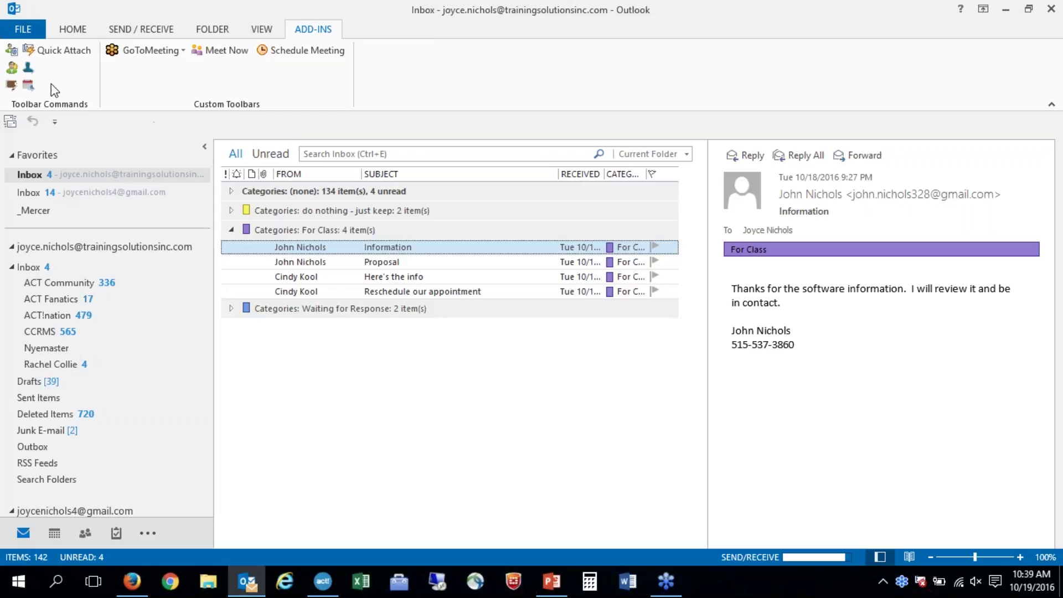
{"action": "left_click", "coordinate": [11, 86]}
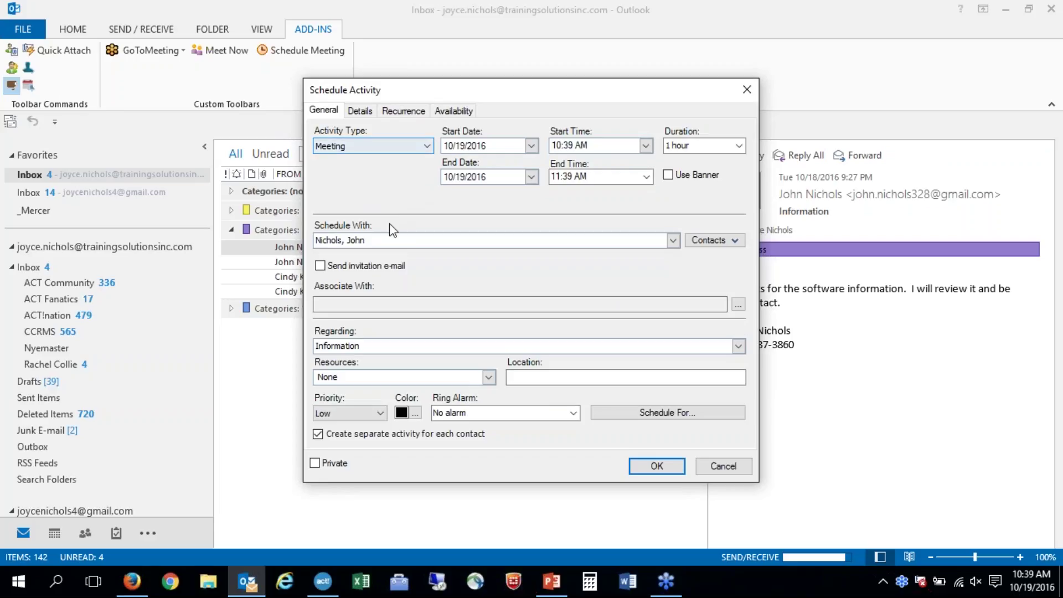
{"action": "left_click", "coordinate": [426, 146]}
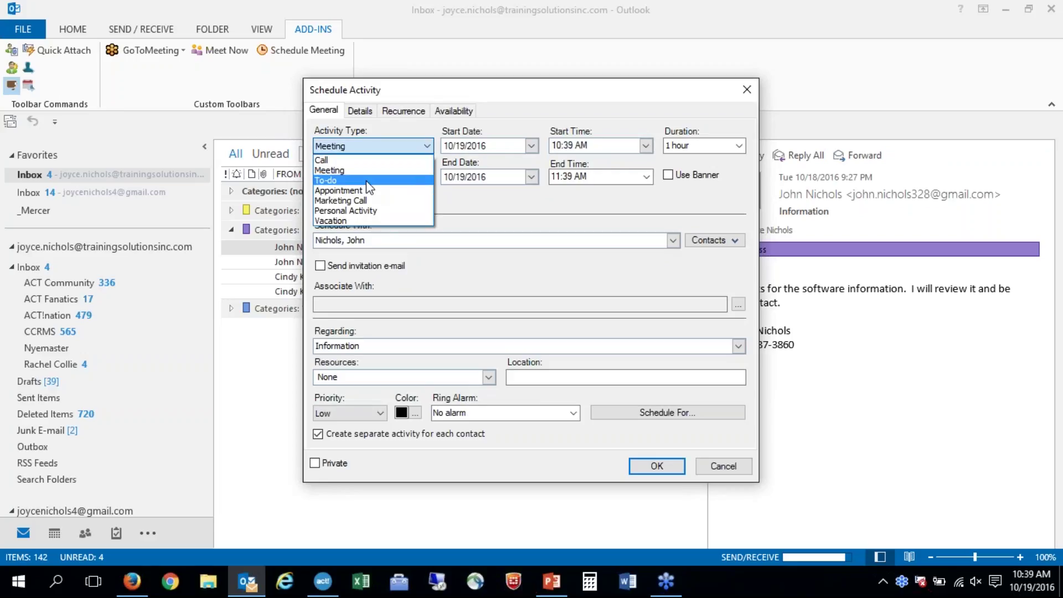
{"action": "left_click", "coordinate": [367, 159]}
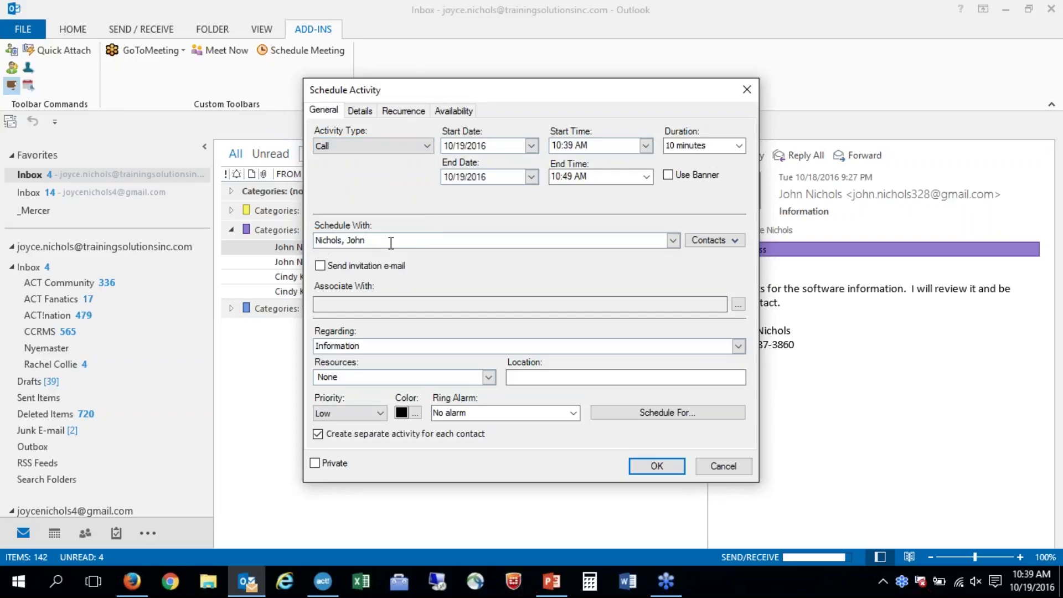
{"action": "double_click", "coordinate": [372, 347]}
{"action": "left_click", "coordinate": [737, 348]}
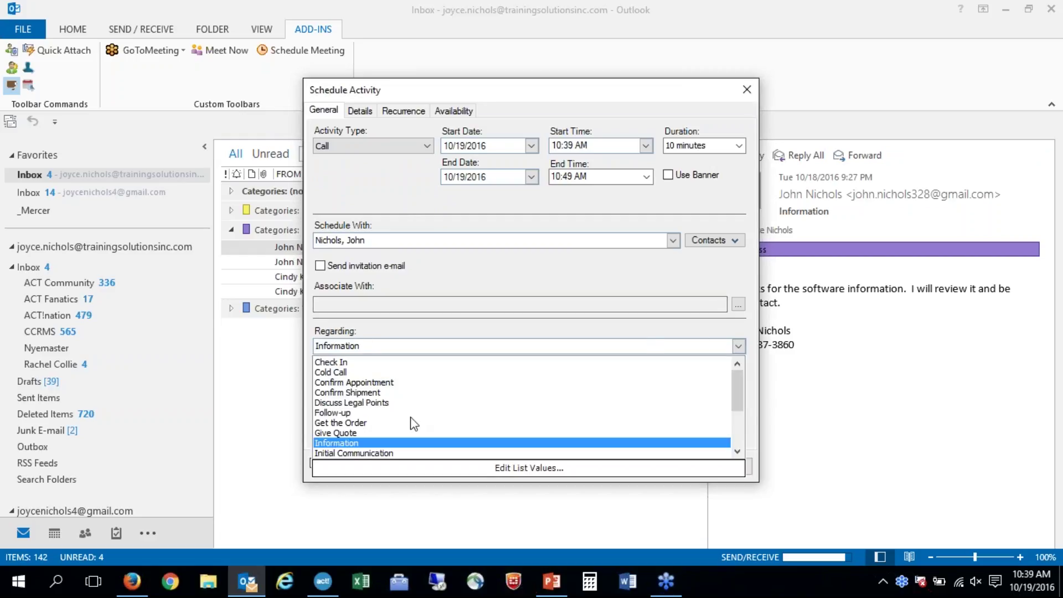
{"action": "left_click", "coordinate": [341, 410]}
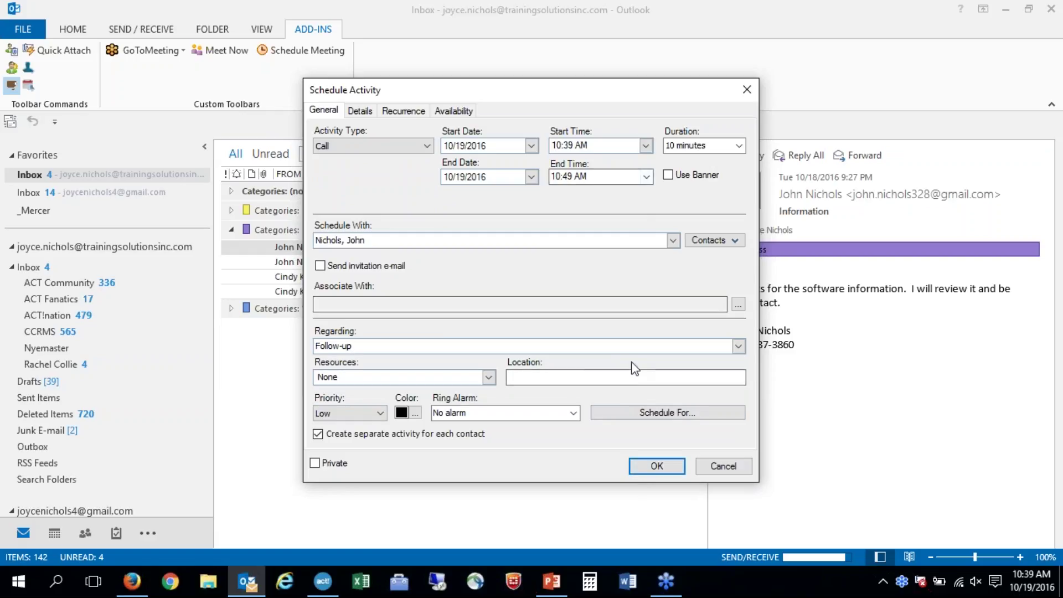
{"action": "left_click", "coordinate": [653, 468]}
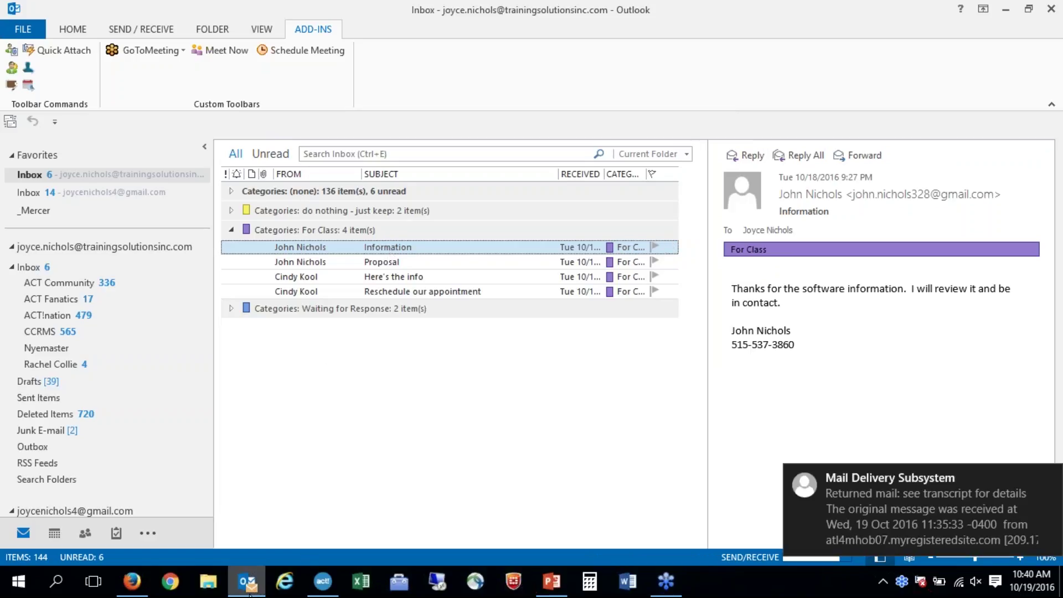
- Switch to Act! and check the contact's activities for the scheduled follow-up call
{"action": "mouse_move", "coordinate": [313, 592]}
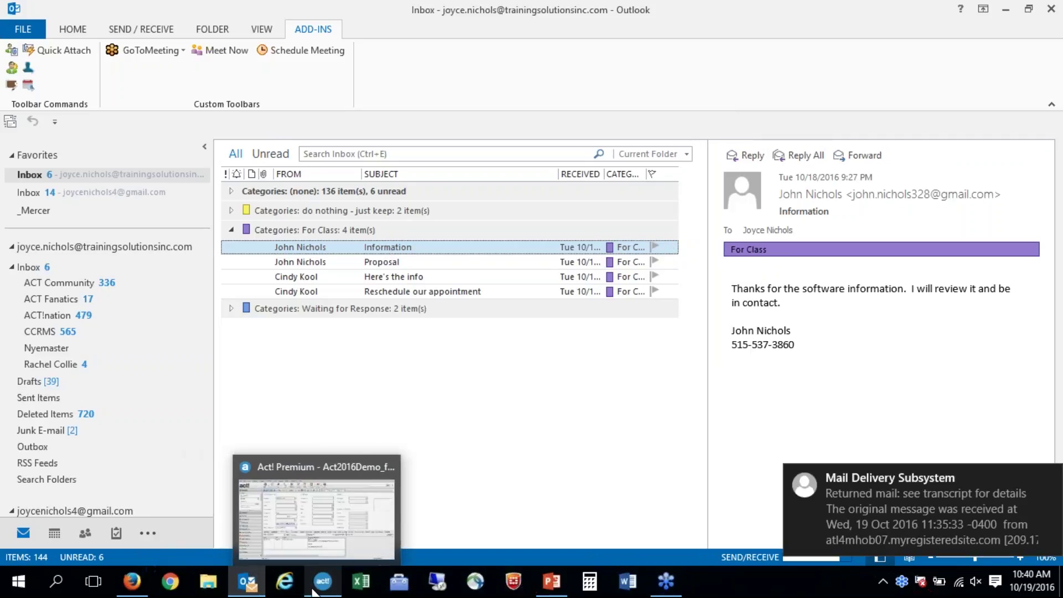
{"action": "left_click", "coordinate": [314, 593]}
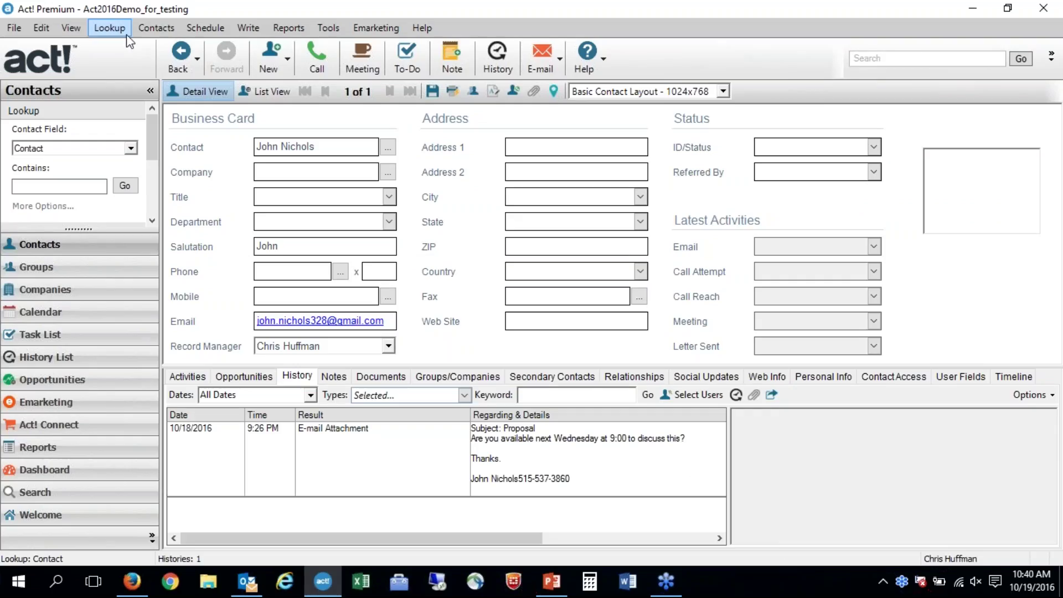
{"action": "left_click", "coordinate": [66, 26]}
{"action": "left_click", "coordinate": [157, 561]}
{"action": "left_click", "coordinate": [335, 360]}
{"action": "left_click", "coordinate": [187, 376]}
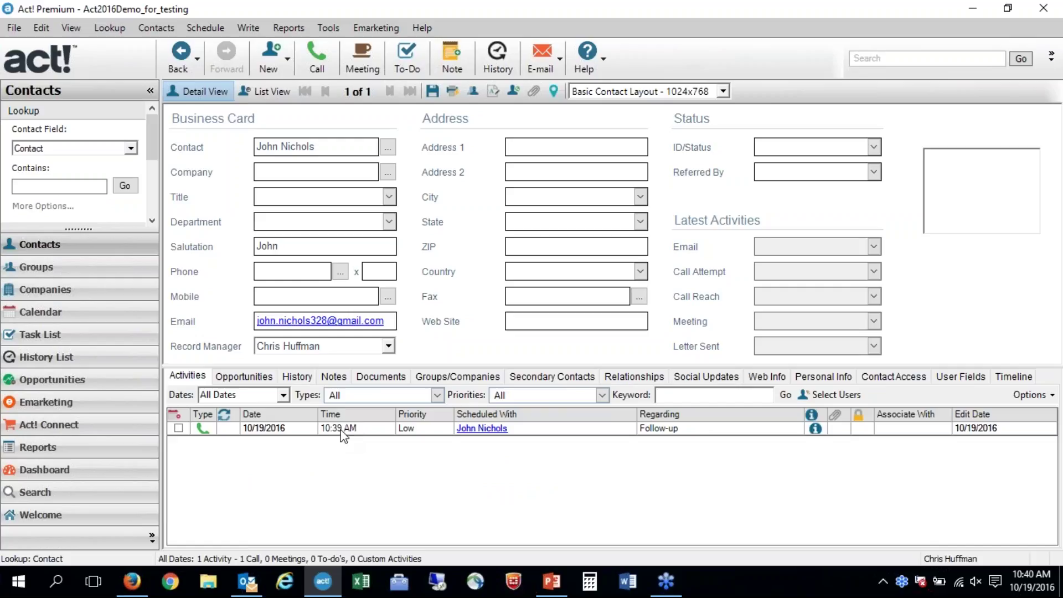
- View the "Here's the info" e-mail in Outlook, and look up its sender by first name in Act!
{"action": "left_click", "coordinate": [248, 588]}
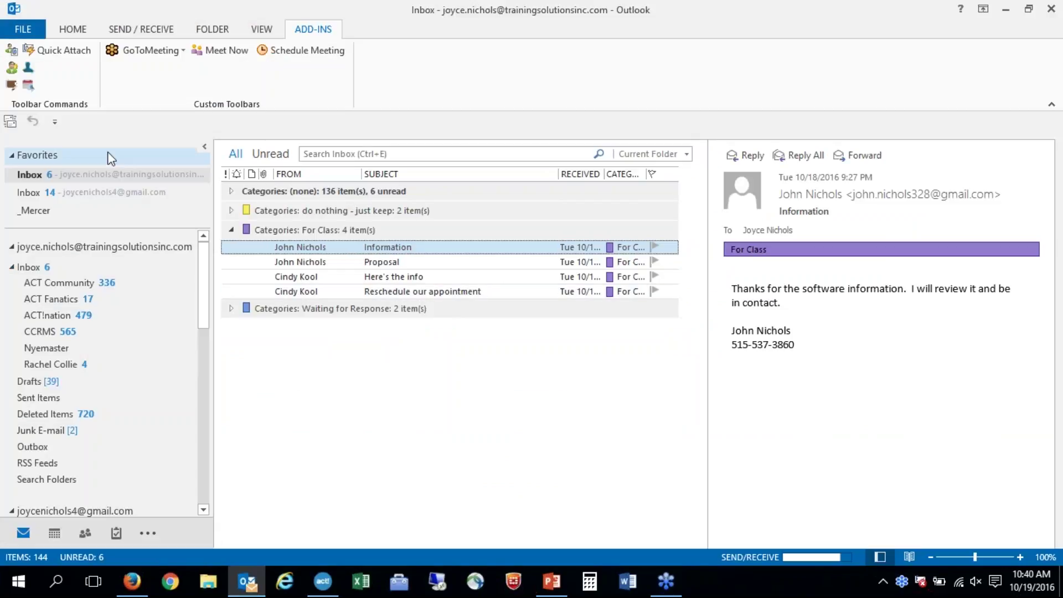
{"action": "left_click", "coordinate": [346, 280]}
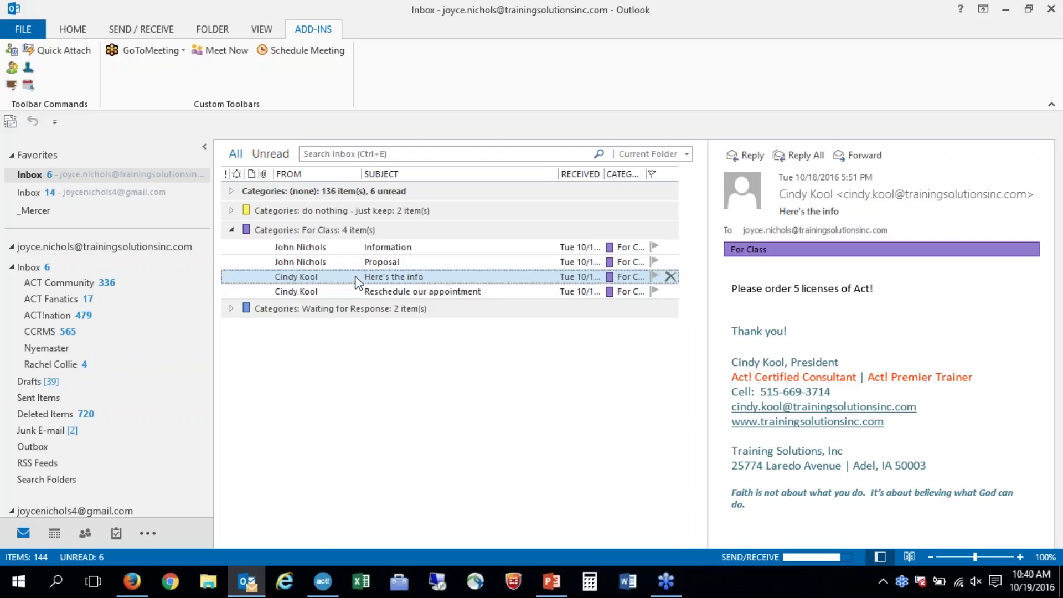
{"action": "left_click", "coordinate": [323, 588]}
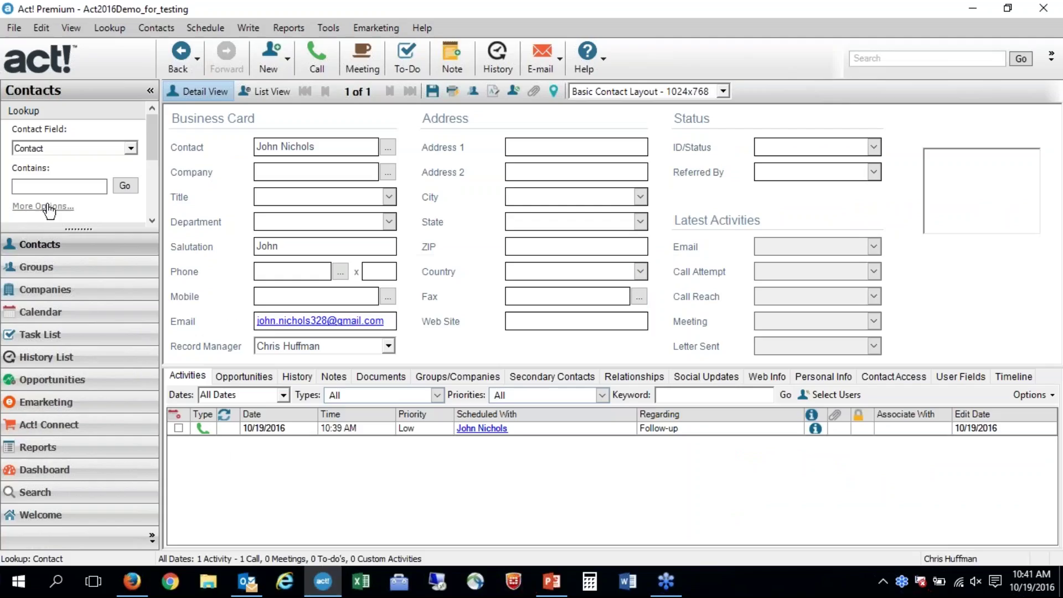
{"action": "type", "text": "cindy"}
{"action": "key", "text": "Return"}
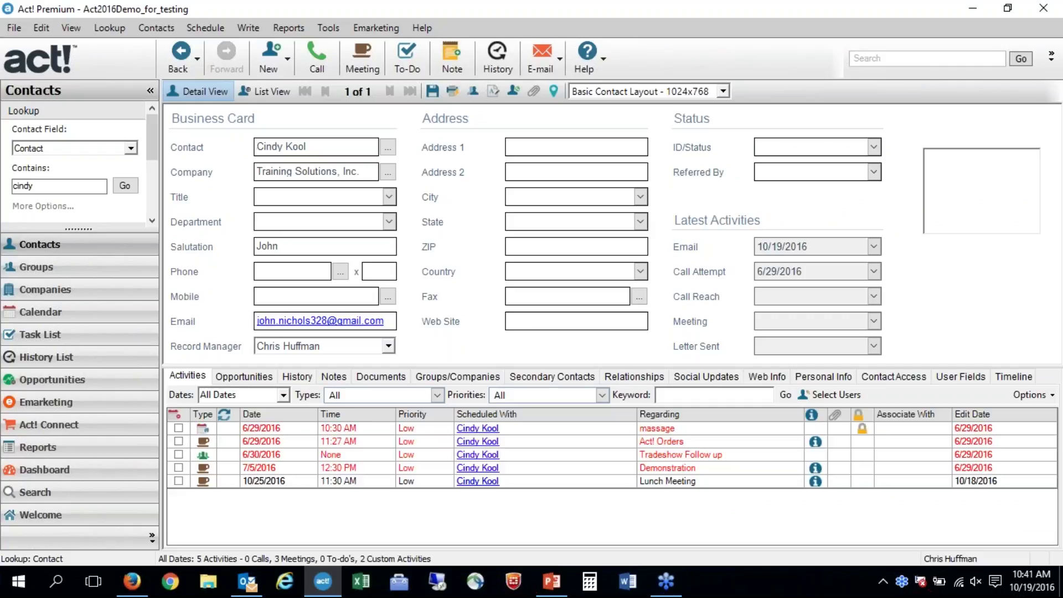
- Enlarge the contact's history list and show all history types
{"action": "left_click", "coordinate": [311, 380]}
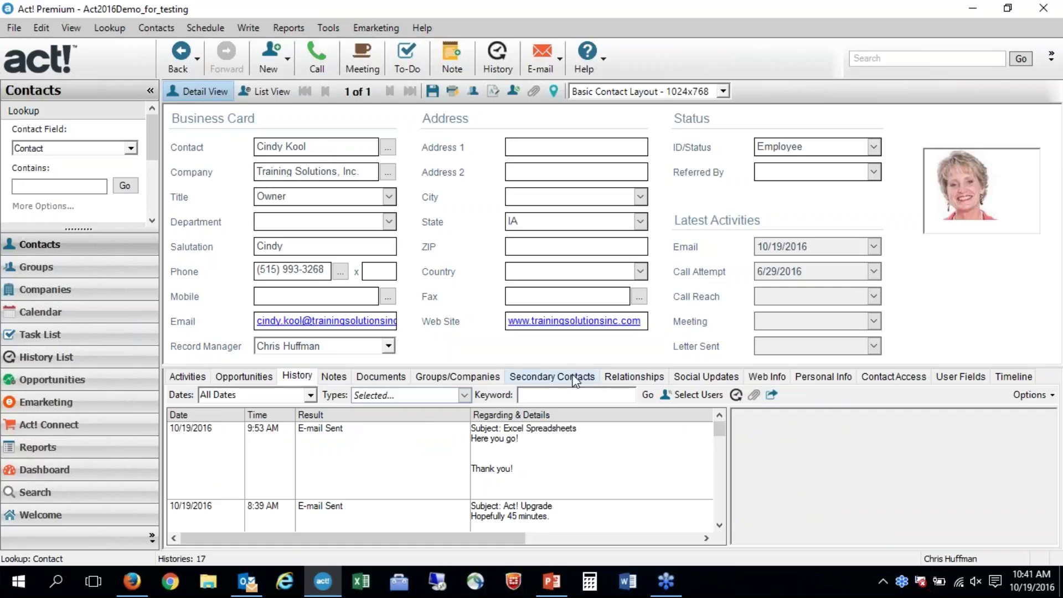
{"action": "left_click_drag", "start_coordinate": [570, 367], "coordinate": [545, 236]}
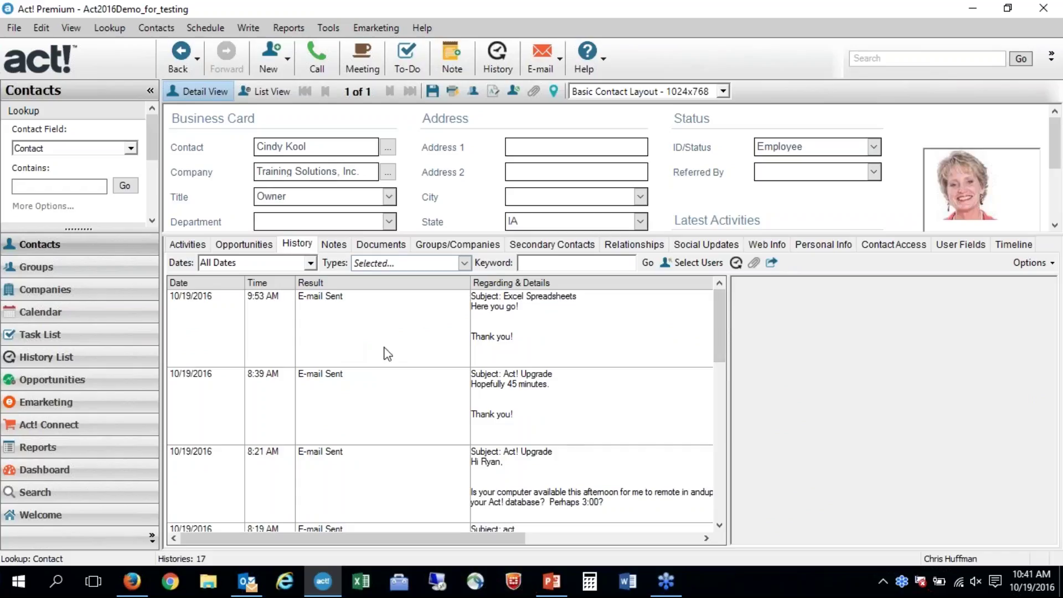
{"action": "left_click", "coordinate": [464, 263]}
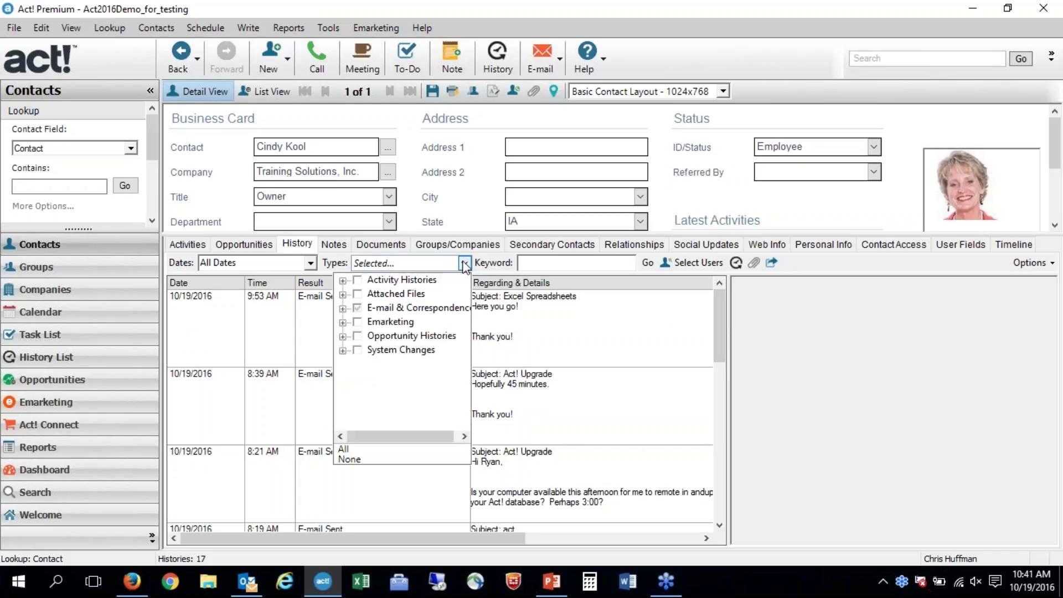
{"action": "left_click", "coordinate": [348, 449]}
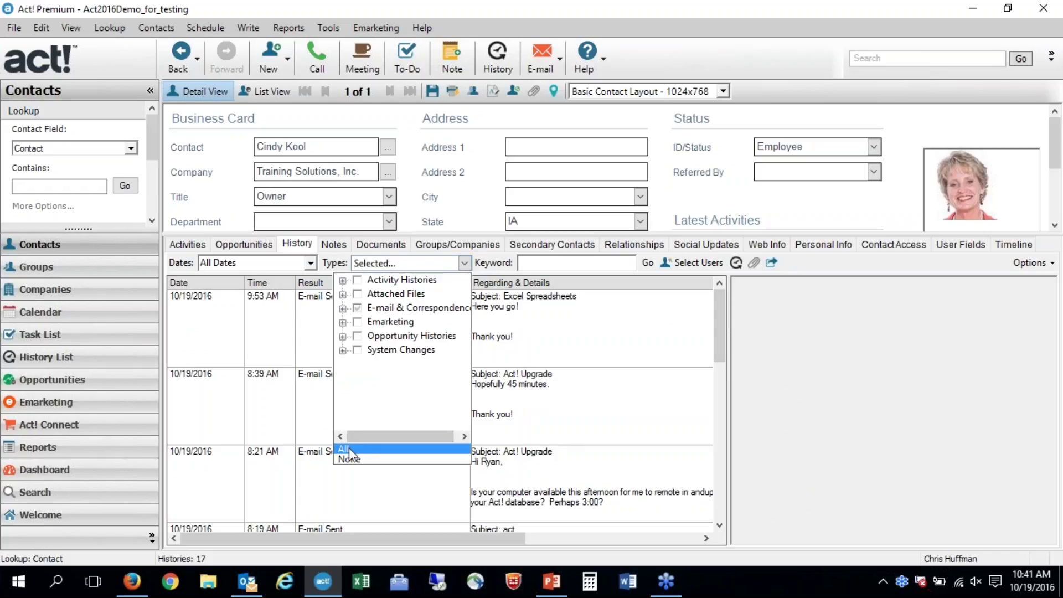
{"action": "left_click", "coordinate": [685, 374]}
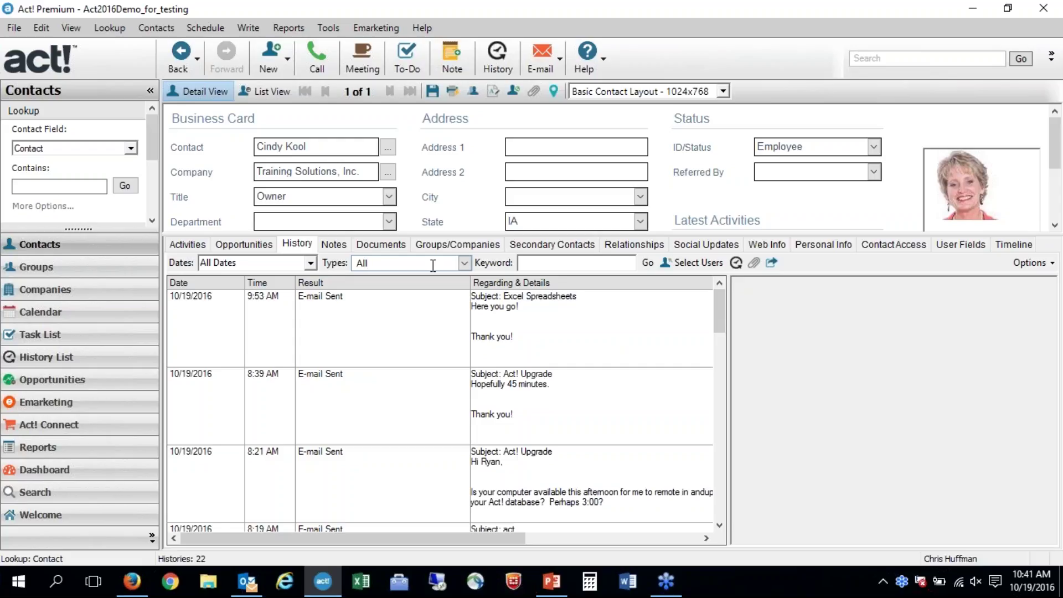
- Limit the history types to E-mail & Correspondence and inspect the e-mail subtypes it includes
{"action": "left_click", "coordinate": [465, 264]}
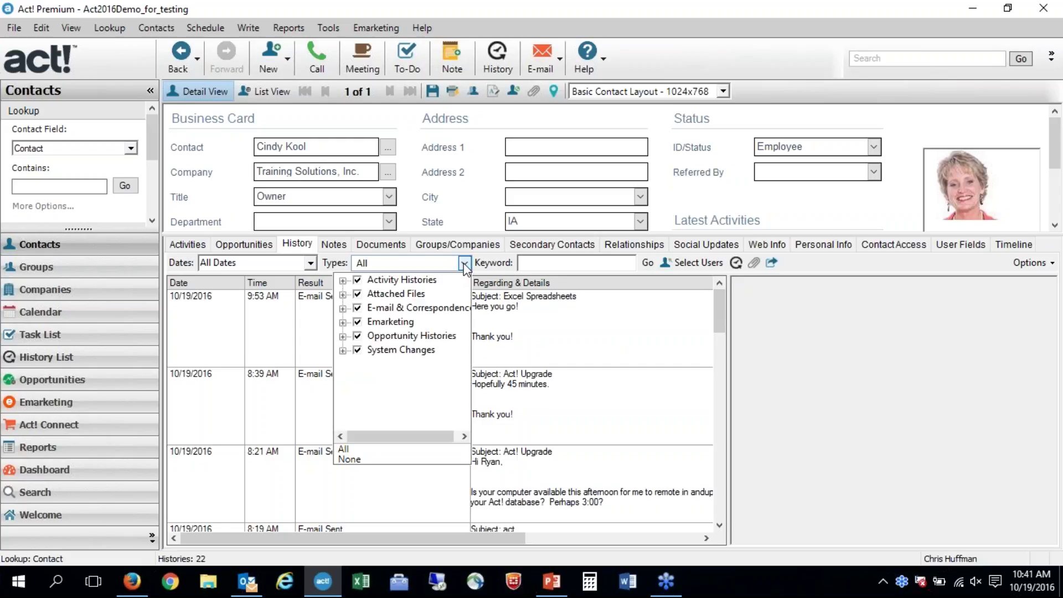
{"action": "left_click", "coordinate": [347, 459]}
{"action": "left_click", "coordinate": [358, 309]}
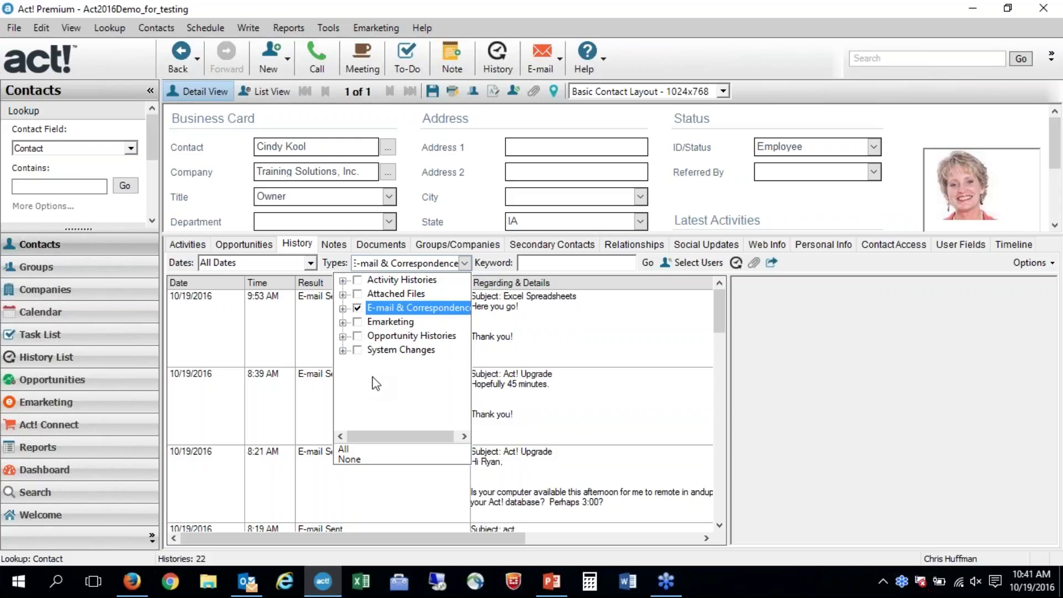
{"action": "left_click", "coordinate": [343, 309]}
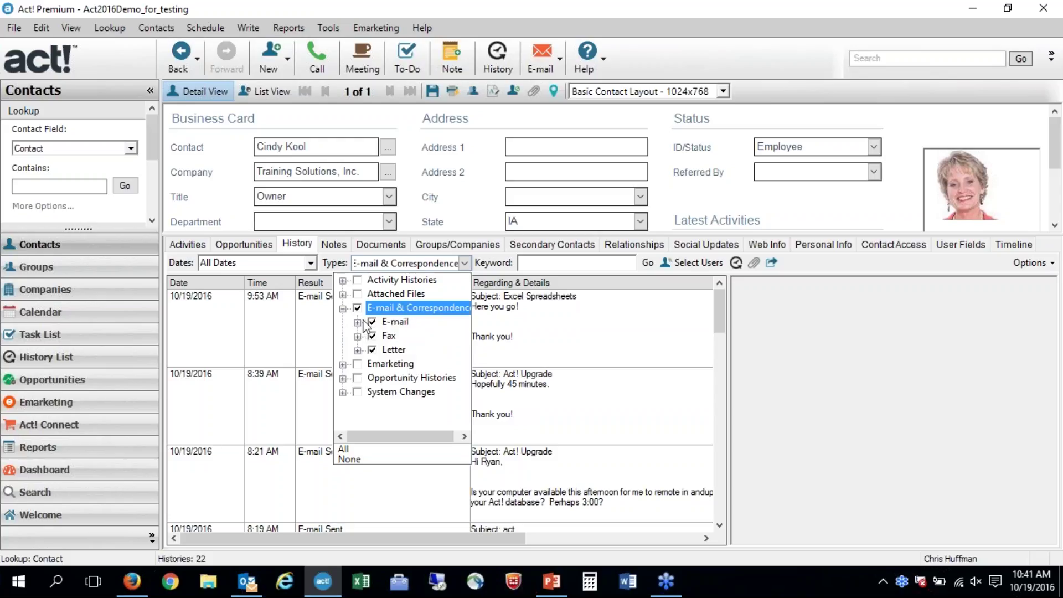
{"action": "left_click", "coordinate": [357, 323]}
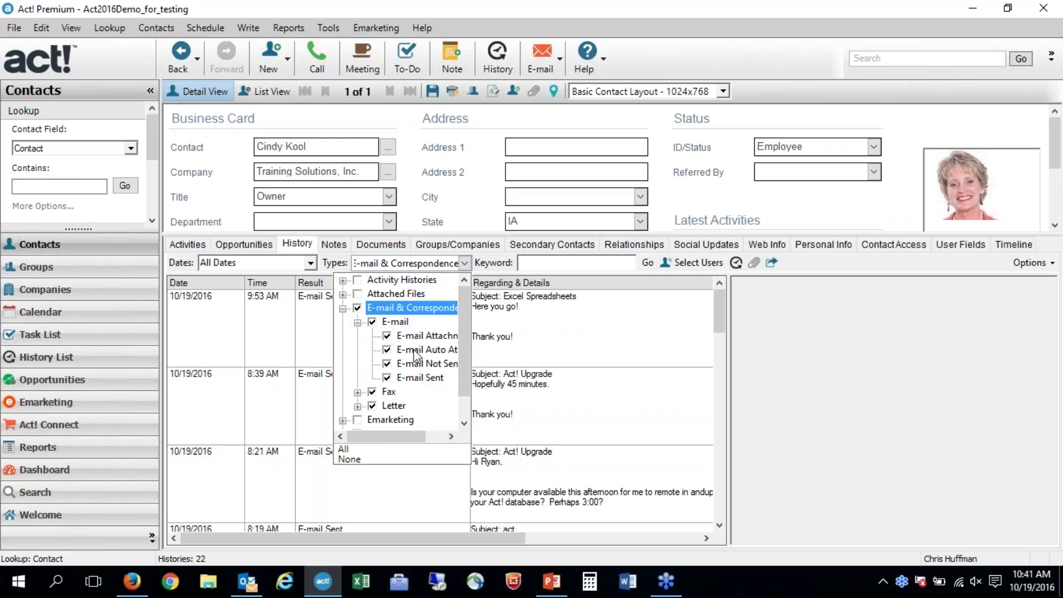
{"action": "left_click", "coordinate": [554, 339]}
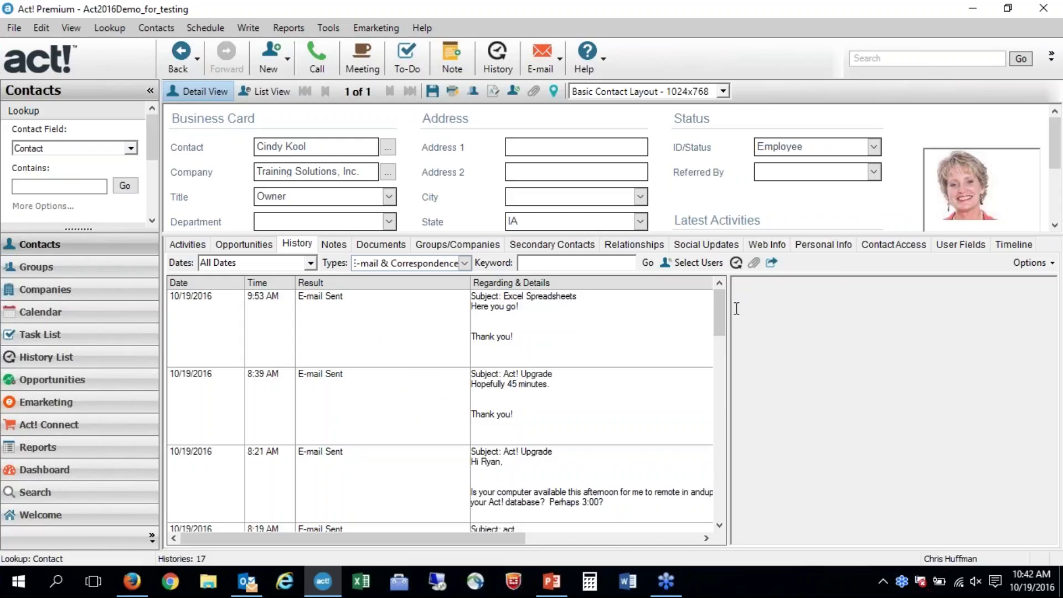
{"action": "left_click_drag", "start_coordinate": [717, 317], "coordinate": [698, 297]}
- Switch to Outlook and start a new e-mail addressed to the contact whose name begins with "lan"
{"action": "left_click", "coordinate": [253, 586]}
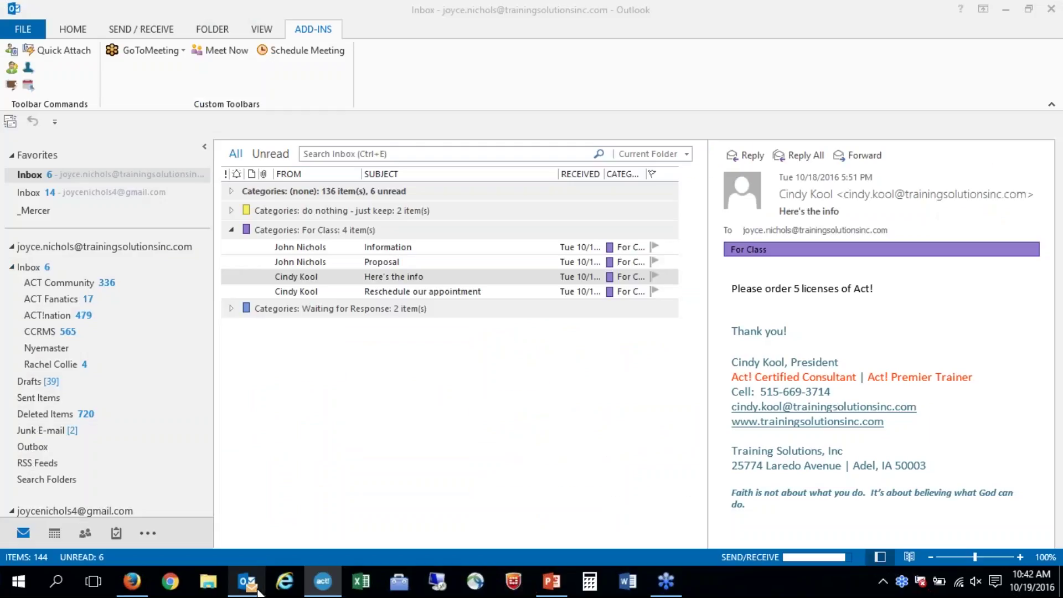
{"action": "left_click", "coordinate": [72, 29]}
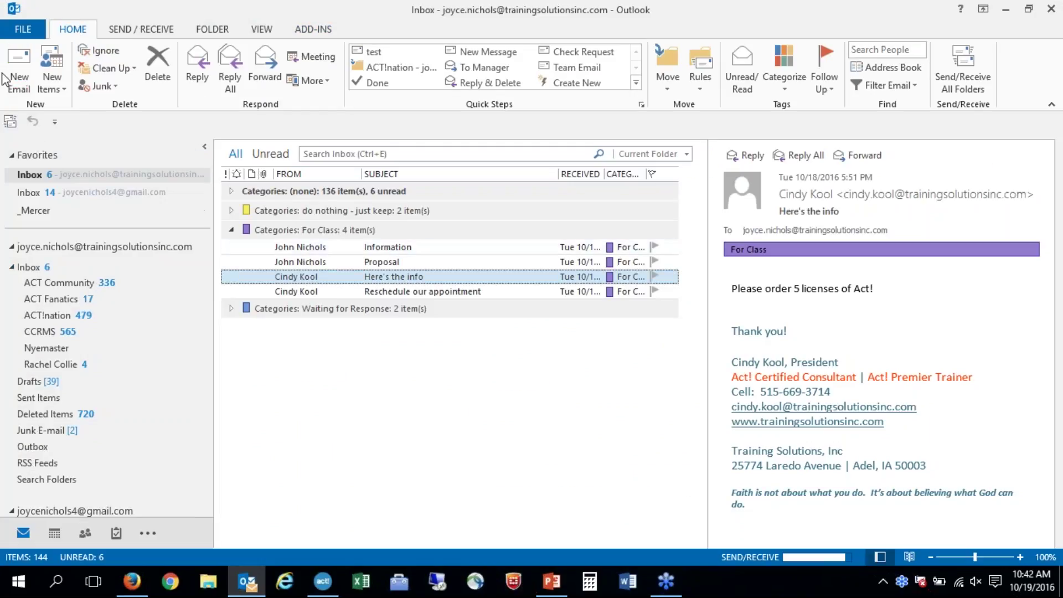
{"action": "left_click", "coordinate": [17, 86]}
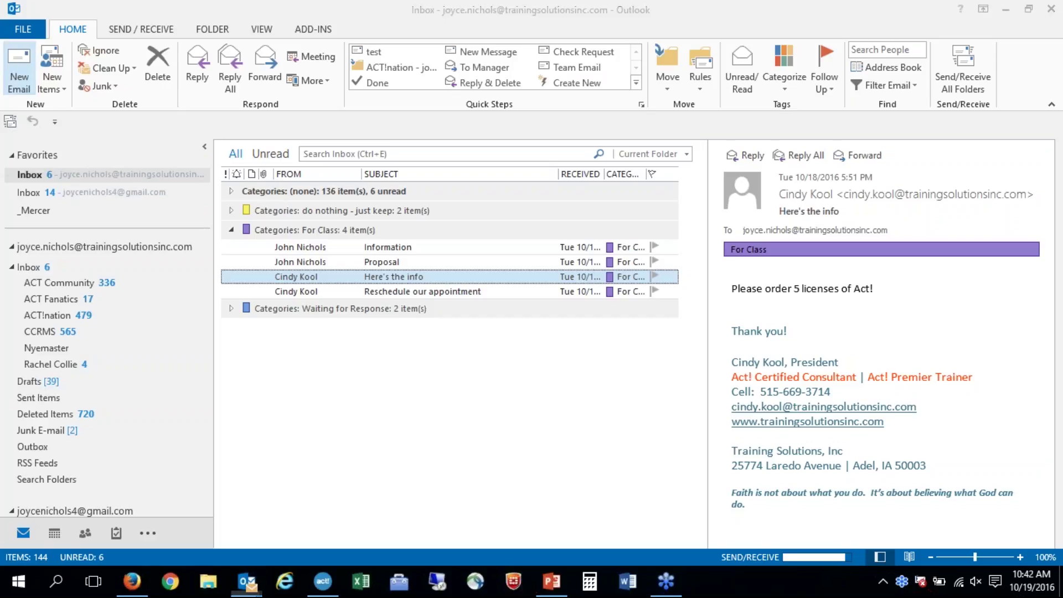
{"action": "type", "text": "lan"}
{"action": "key", "text": "Return"}
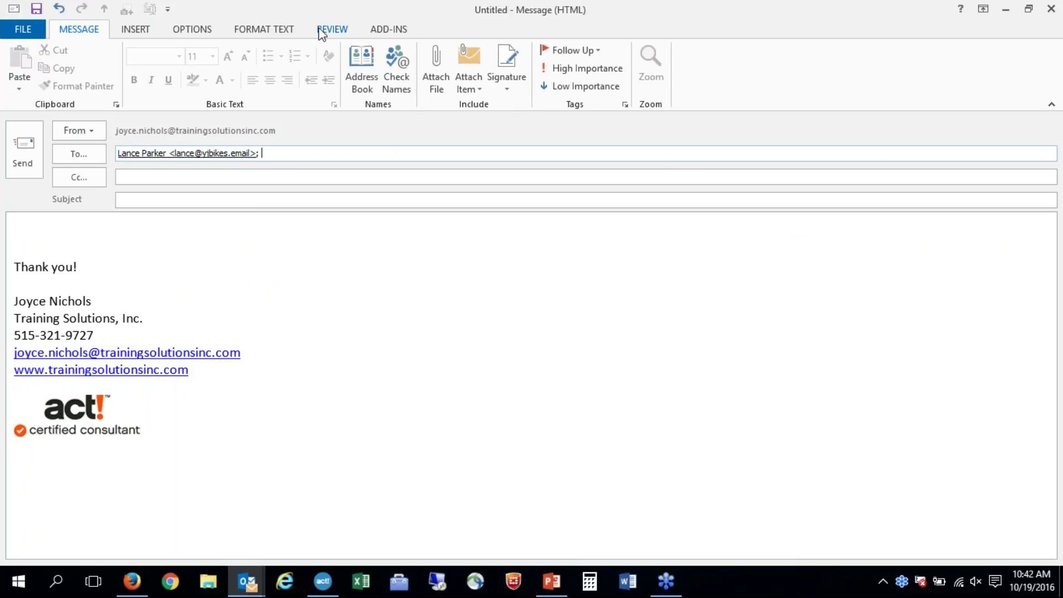
- Set the message's ACT! History option to None and review the other recording options
{"action": "left_click", "coordinate": [381, 32]}
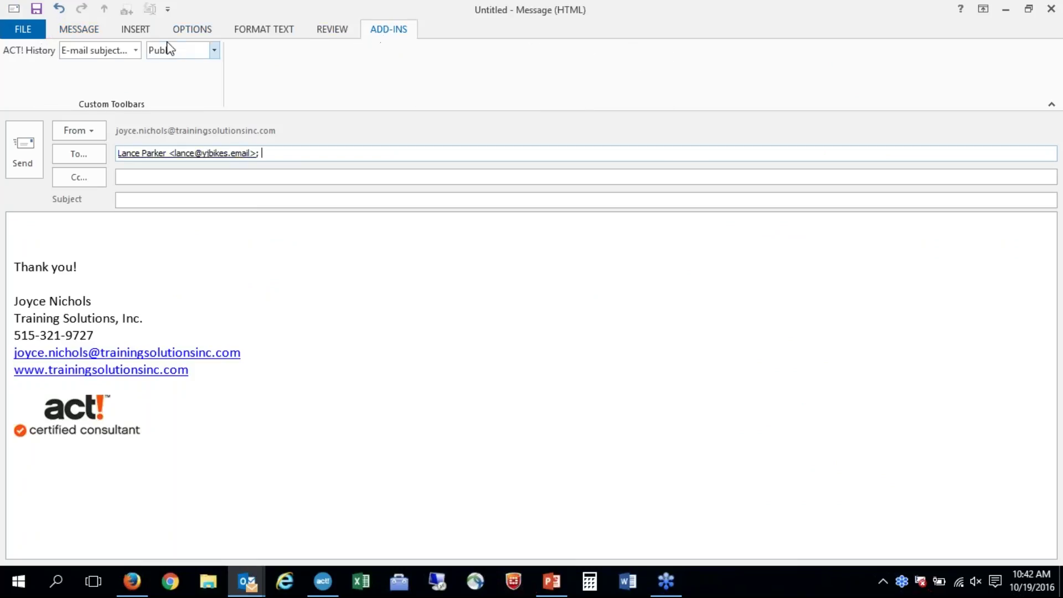
{"action": "left_click", "coordinate": [135, 52]}
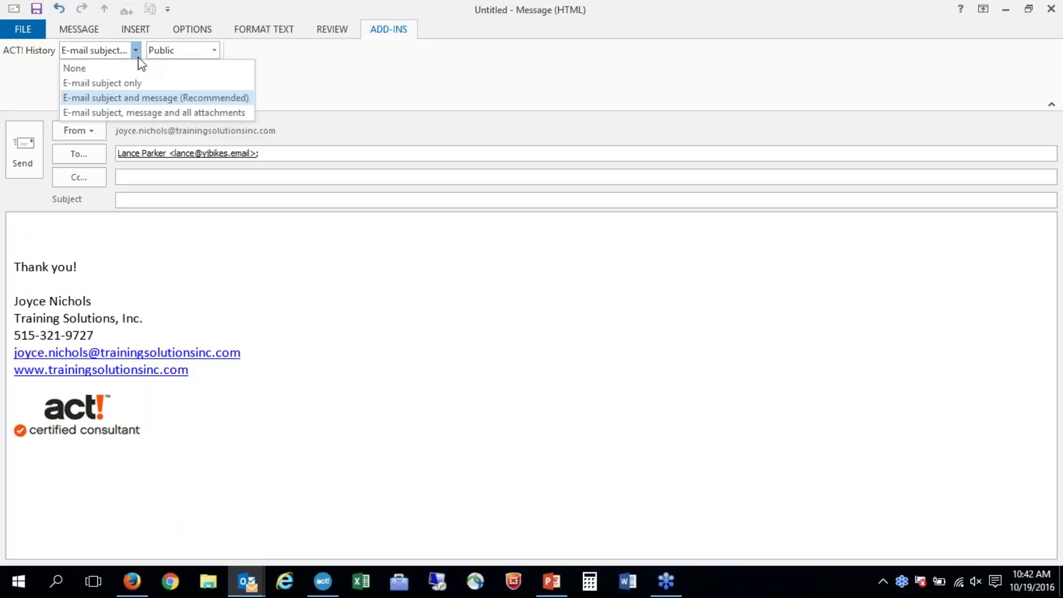
{"action": "left_click", "coordinate": [75, 67]}
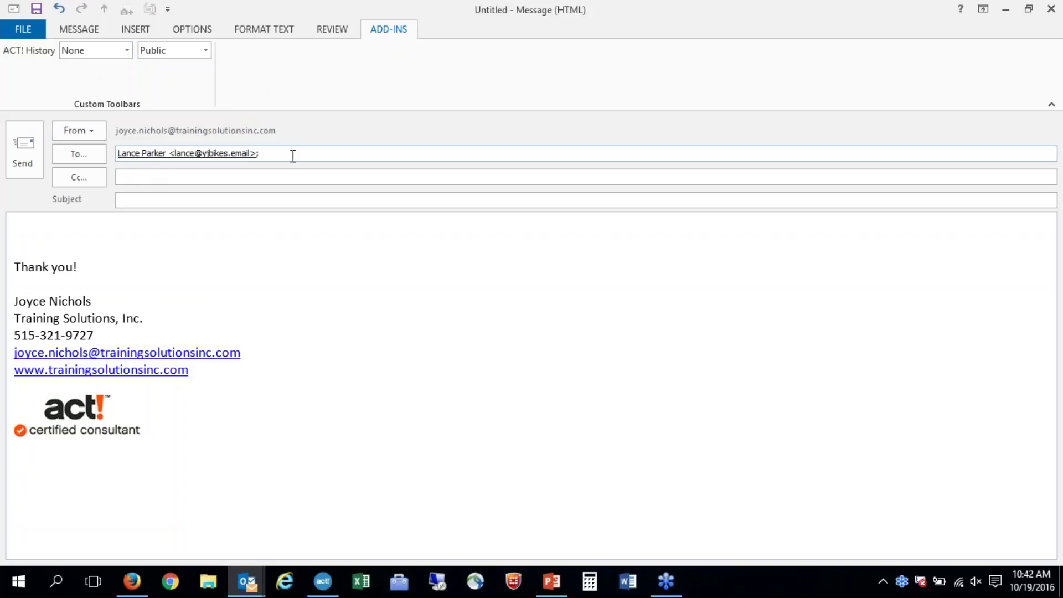
{"action": "left_click", "coordinate": [127, 51]}
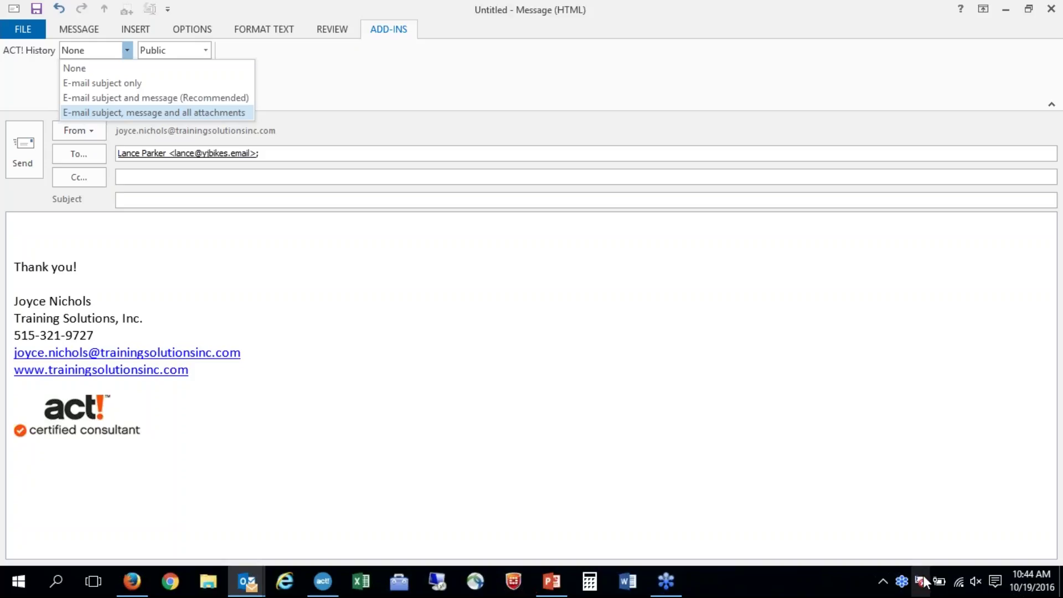
- Show the Attach To Act! Contacts progress window and widen the list of not attached messages
{"action": "left_click", "coordinate": [882, 582]}
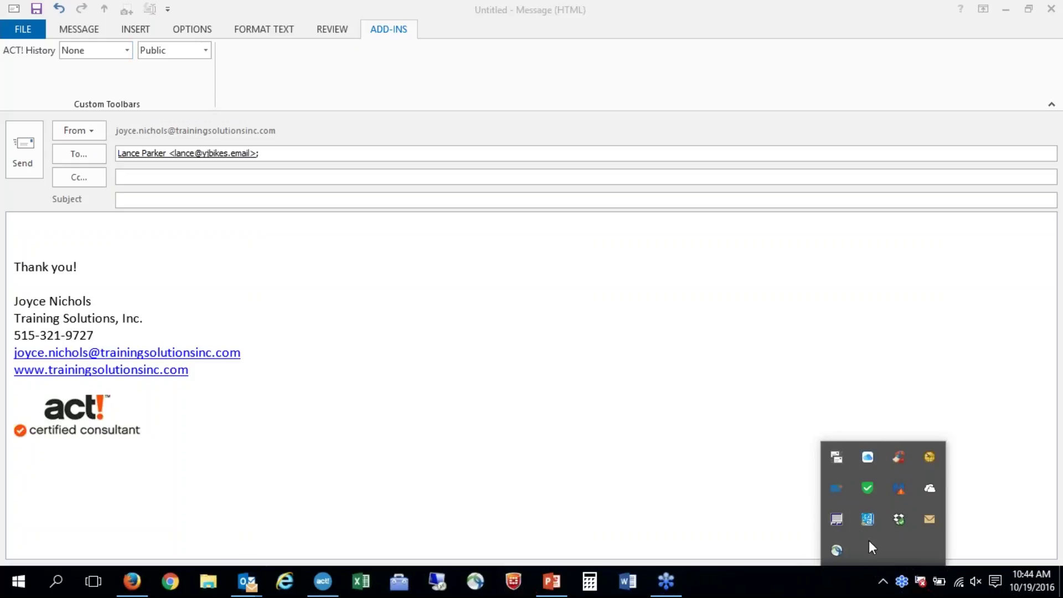
{"action": "left_click", "coordinate": [917, 583]}
{"action": "right_click", "coordinate": [920, 584]}
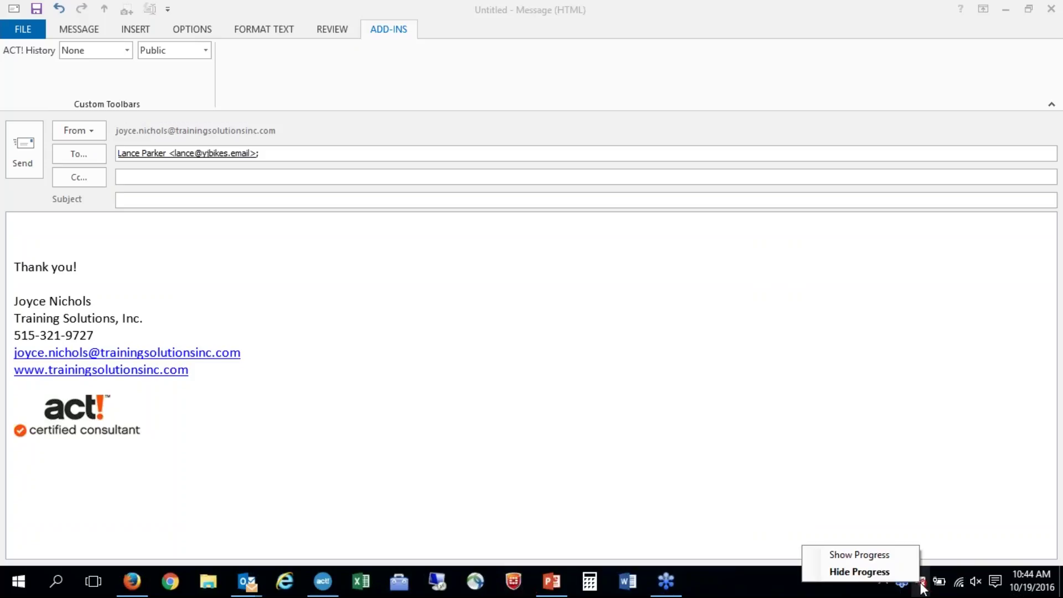
{"action": "left_click", "coordinate": [848, 556]}
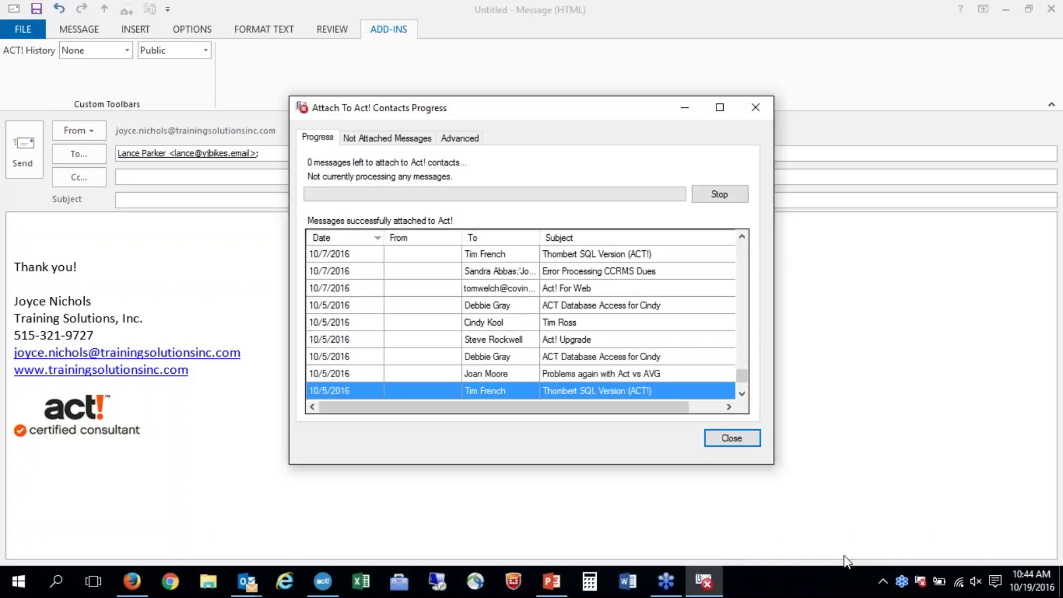
{"action": "left_click", "coordinate": [370, 140]}
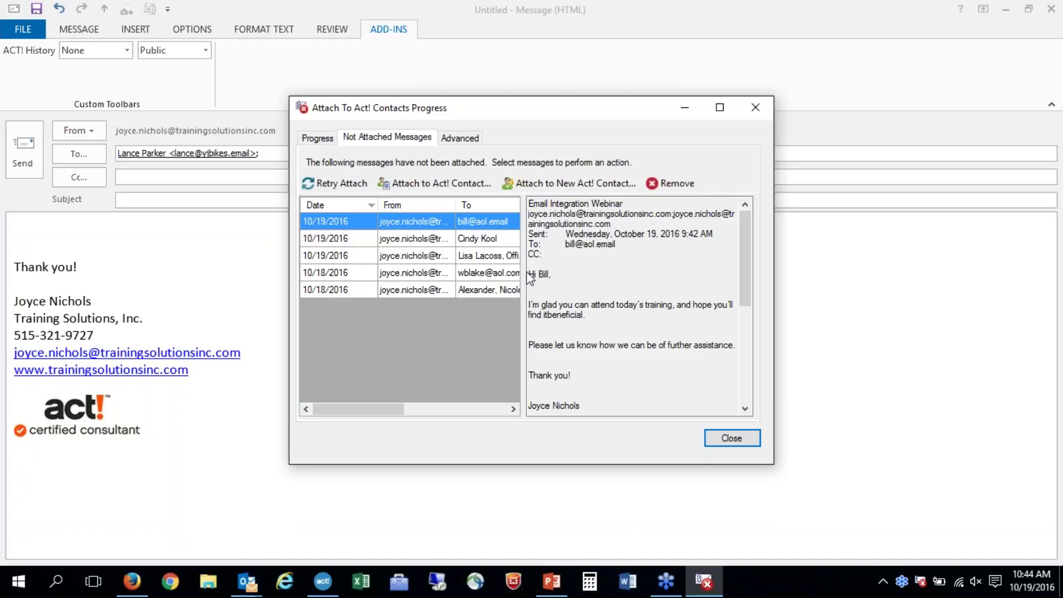
{"action": "left_click_drag", "start_coordinate": [523, 271], "coordinate": [582, 270]}
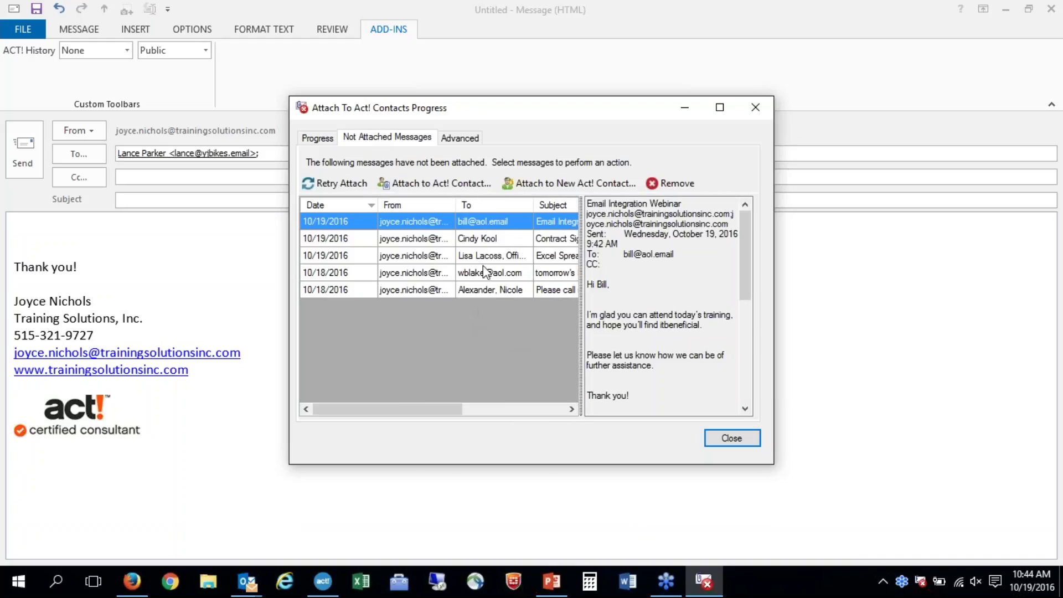
- Sort the not attached messages by recipient and remove the 10/18/2016 "Please call me" message
{"action": "left_click", "coordinate": [488, 206]}
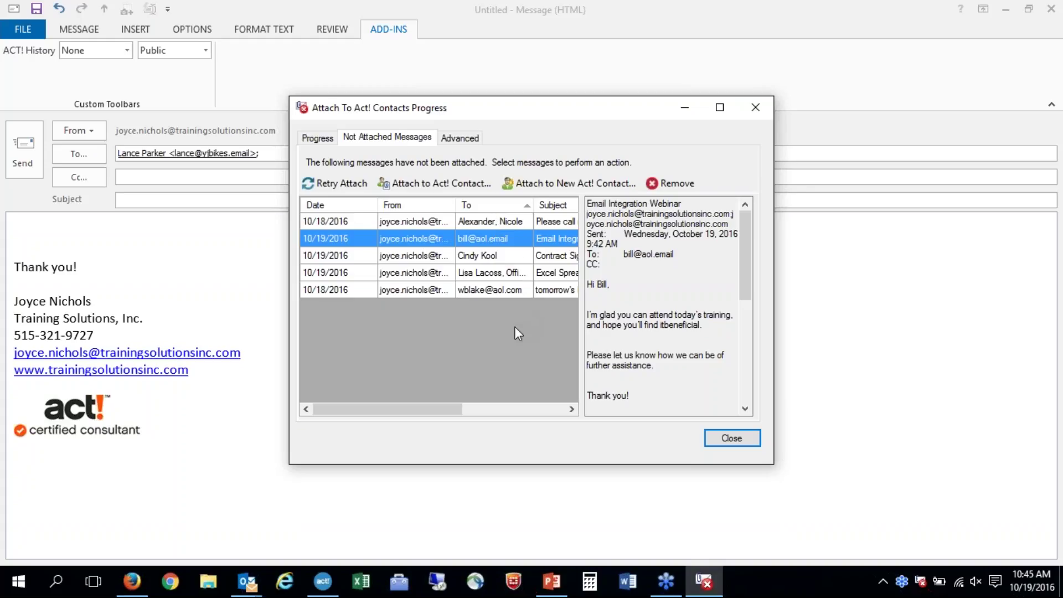
{"action": "left_click", "coordinate": [469, 224]}
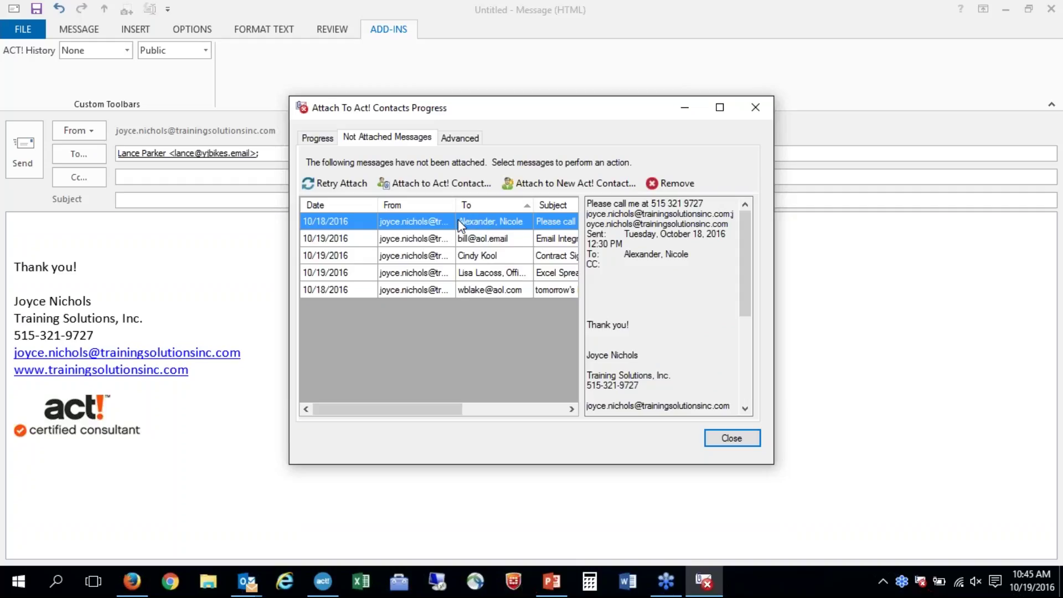
{"action": "left_click", "coordinate": [653, 187]}
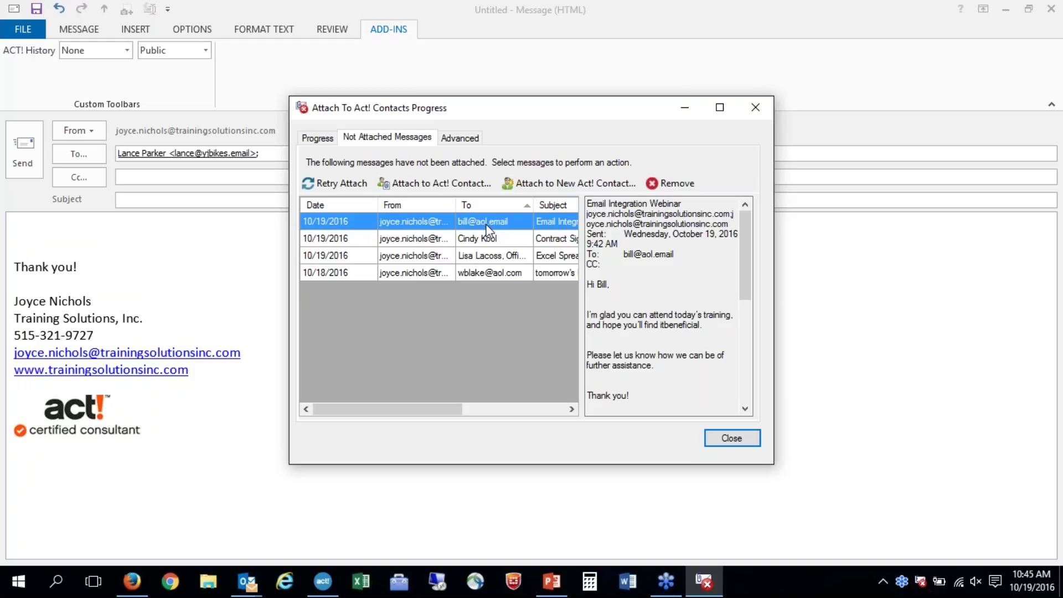
- Switch to Act!, look up the "Email Integration Webinar" recipient by full name, and enlarge the contact details to check the Email field
{"action": "left_click", "coordinate": [320, 591]}
{"action": "type", "text": "bill willis"}
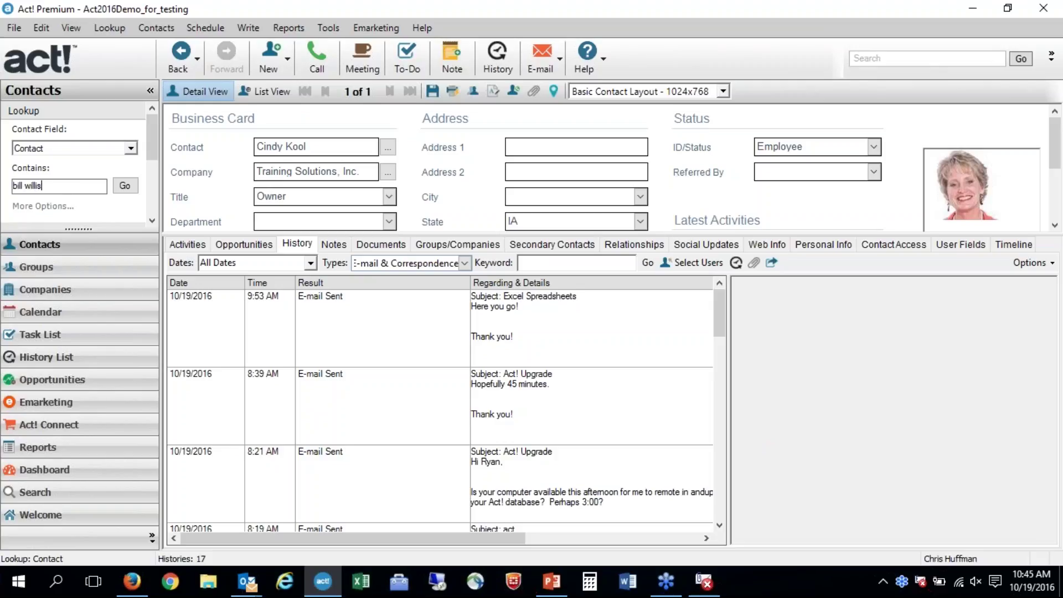
{"action": "key", "text": "Return"}
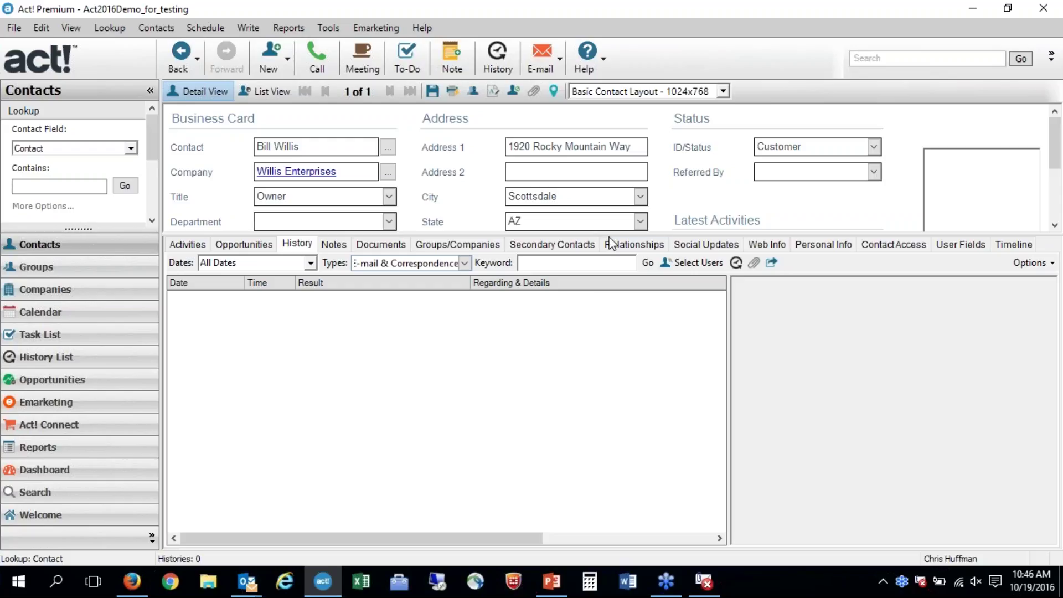
{"action": "mouse_move", "coordinate": [593, 233]}
{"action": "left_mouse_down"}
{"action": "mouse_move", "coordinate": [573, 275]}
{"action": "mouse_move", "coordinate": [553, 412]}
{"action": "left_mouse_up"}
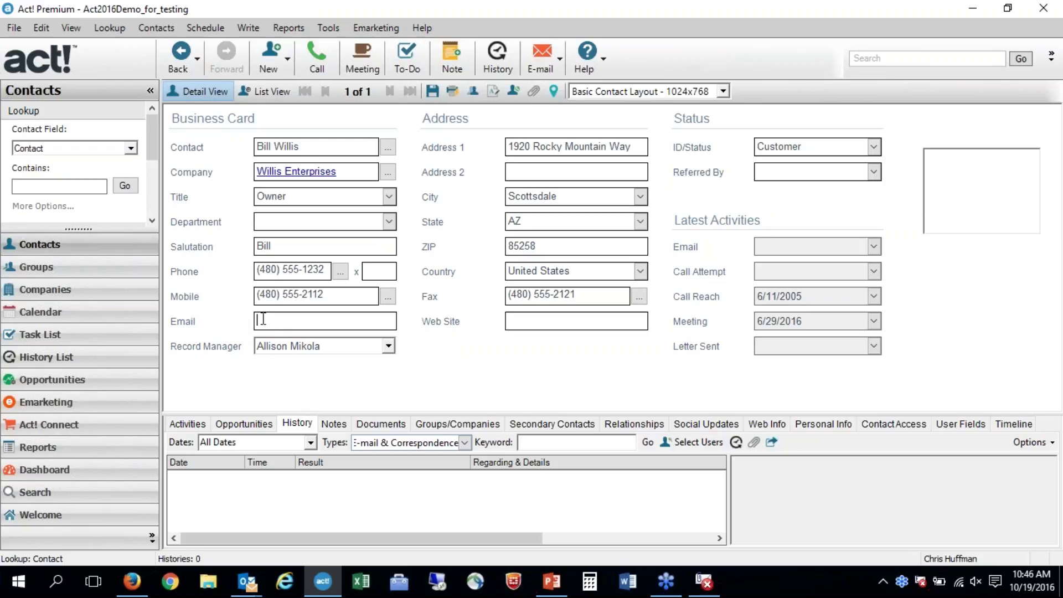
- Copy the recipient's e-mail address from the not attached "Email Integration Webinar" message into the contact's Email field and save the contact
{"action": "left_click", "coordinate": [703, 581]}
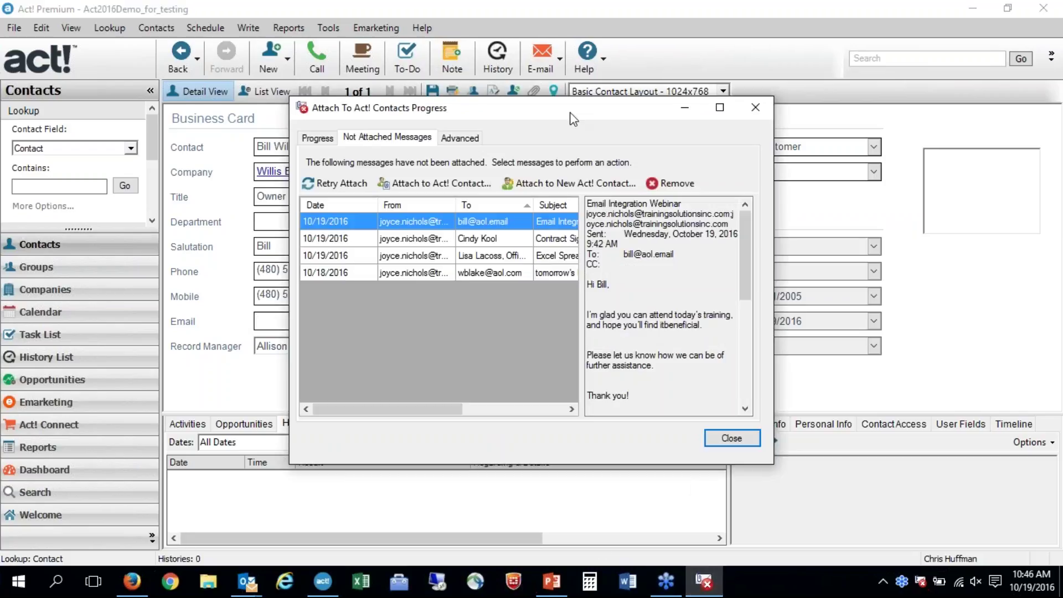
{"action": "left_click_drag", "start_coordinate": [587, 120], "coordinate": [778, 142]}
{"action": "left_click_drag", "start_coordinate": [825, 284], "coordinate": [878, 283]}
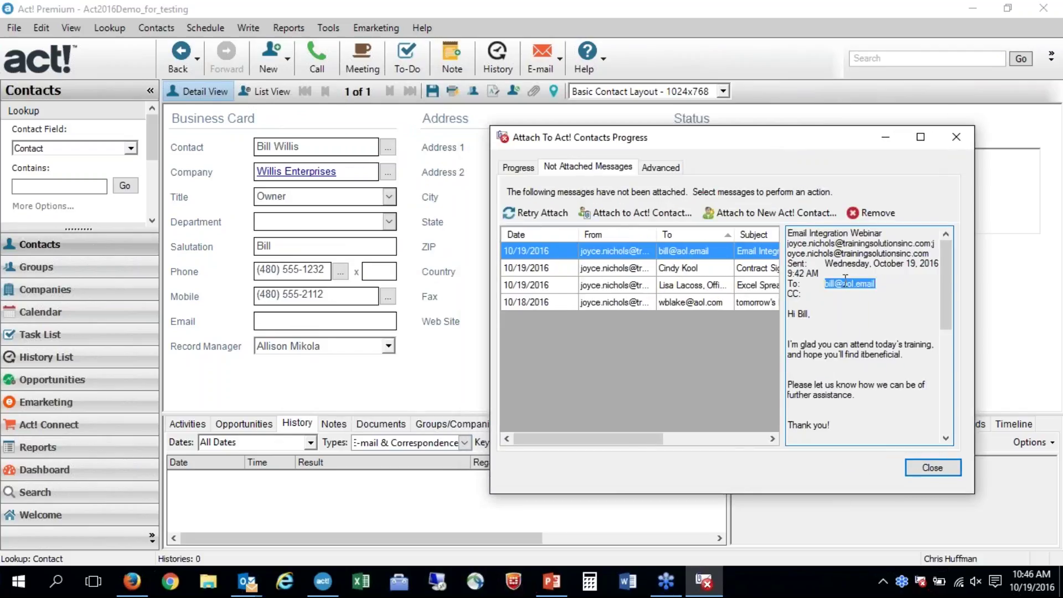
{"action": "right_click", "coordinate": [841, 284]}
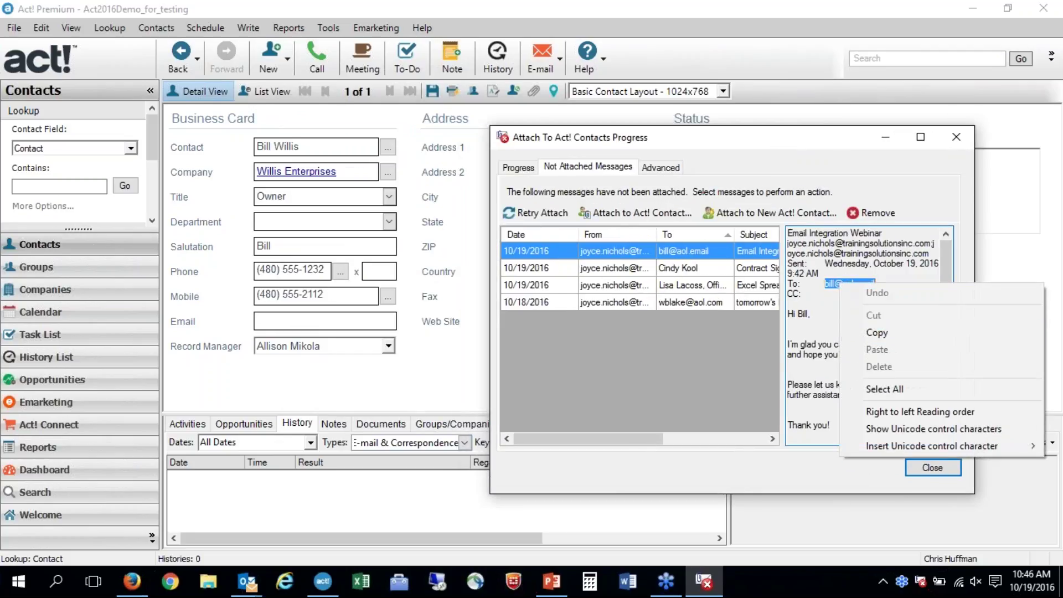
{"action": "left_click", "coordinate": [866, 334]}
{"action": "left_click", "coordinate": [278, 319]}
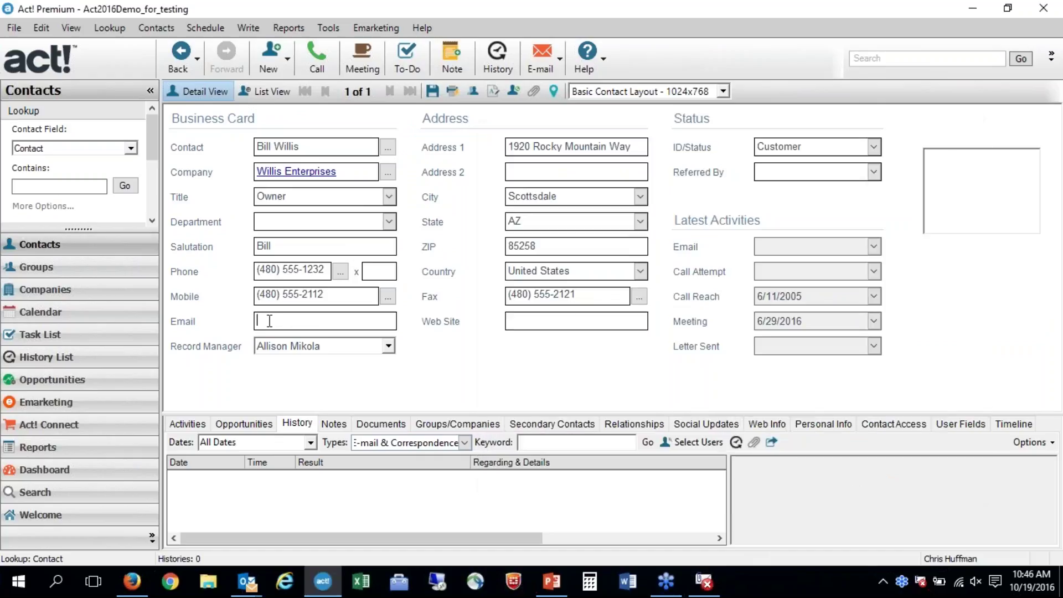
{"action": "right_click", "coordinate": [271, 322]}
{"action": "left_click", "coordinate": [305, 378]}
{"action": "left_click", "coordinate": [430, 92]}
- Retry attaching the "Email Integration Webinar" message and refresh the contact record to show its recorded history
{"action": "left_click", "coordinate": [703, 581]}
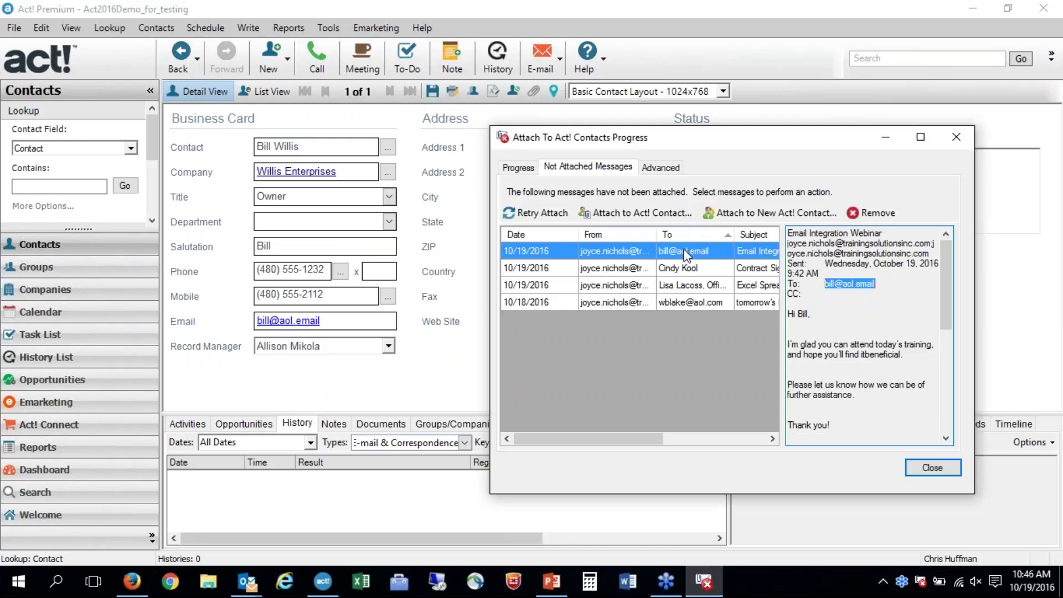
{"action": "left_click", "coordinate": [533, 211]}
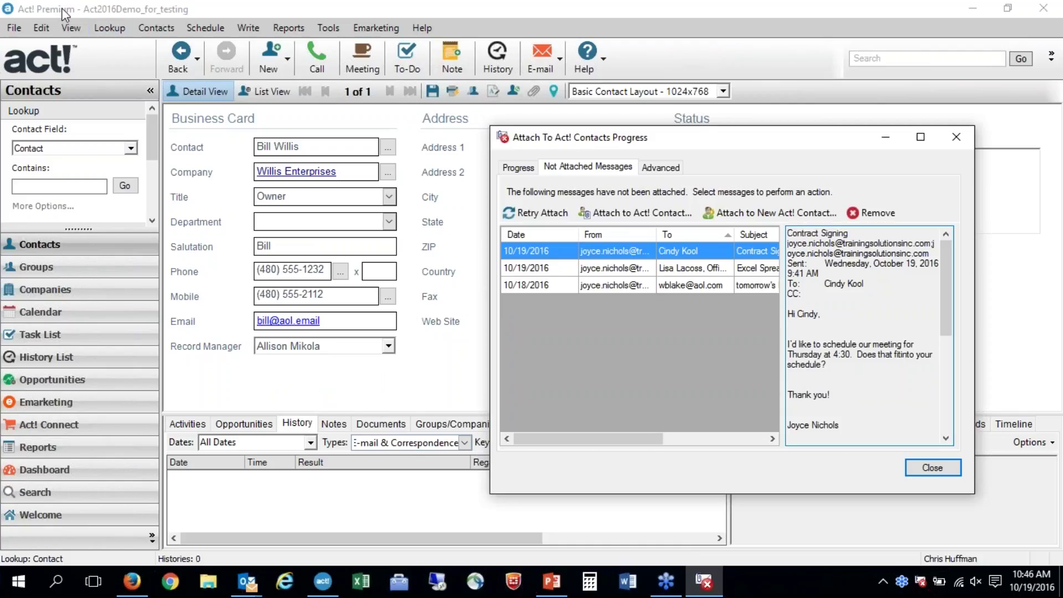
{"action": "left_click", "coordinate": [70, 28]}
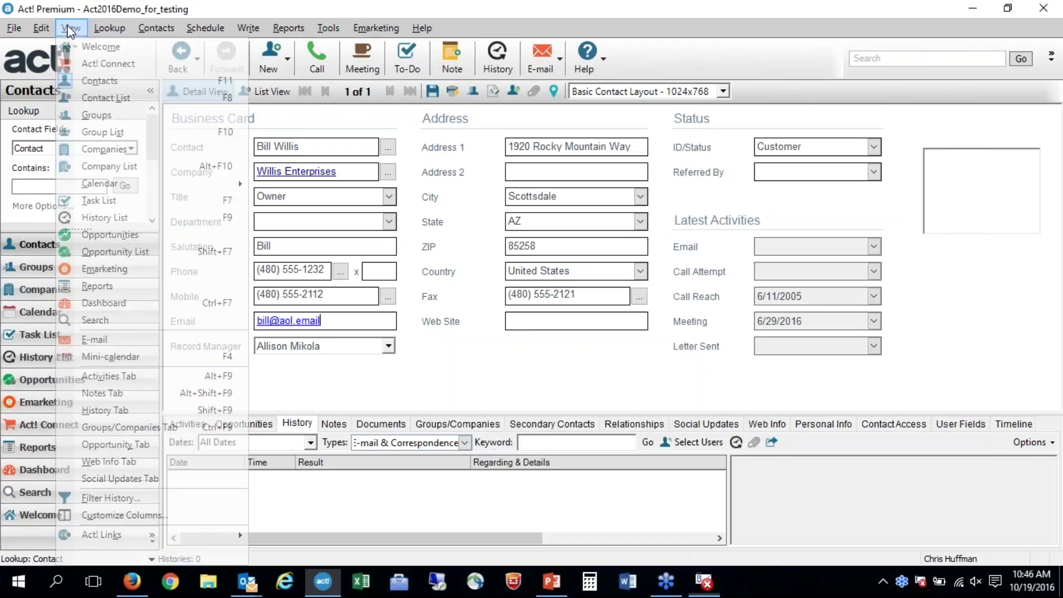
{"action": "left_click", "coordinate": [151, 559]}
{"action": "left_click", "coordinate": [126, 526]}
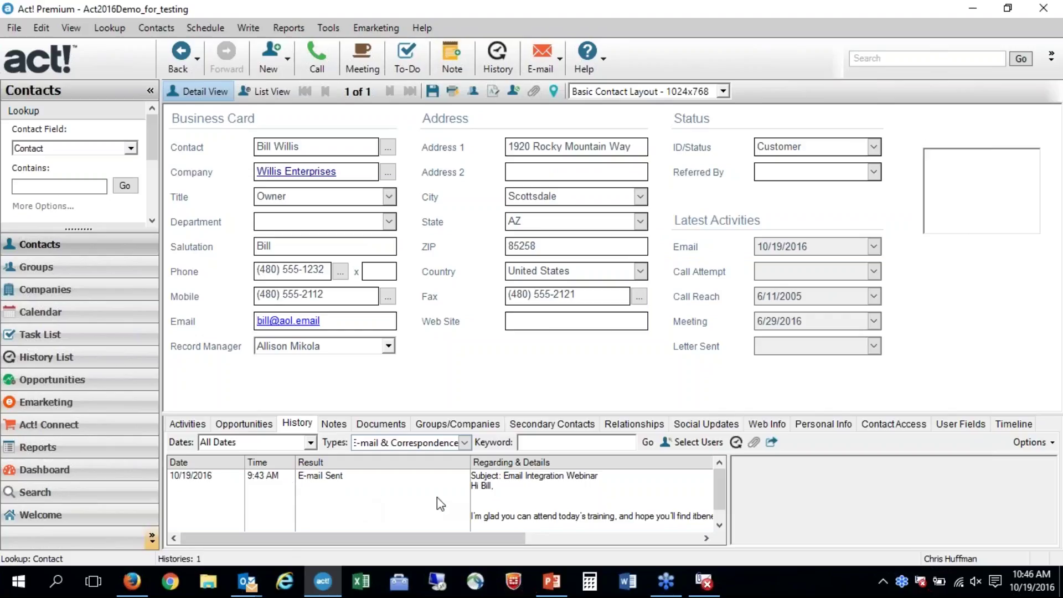
- Start attaching the "Contract Signing" message to an existing Act! contact and remove the preselected contact from the attach list
{"action": "left_click", "coordinate": [703, 580]}
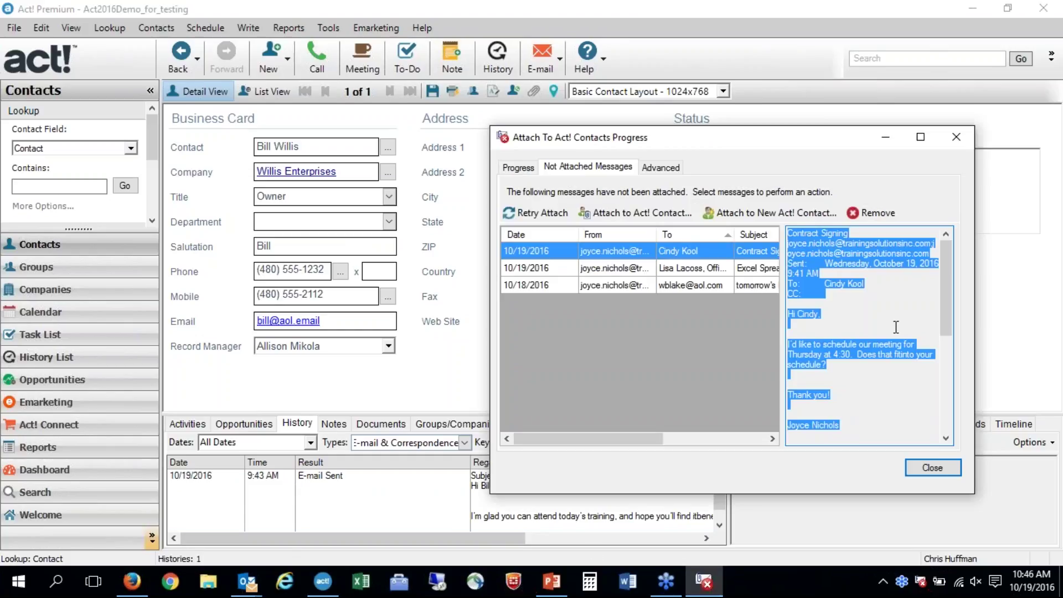
{"action": "left_click", "coordinate": [881, 314]}
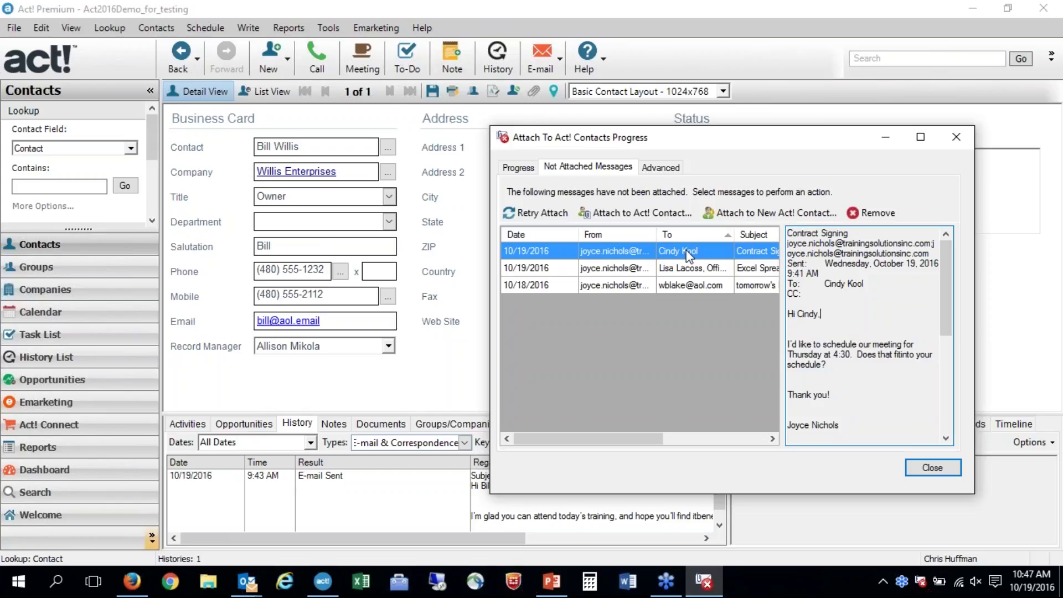
{"action": "left_click", "coordinate": [63, 186]}
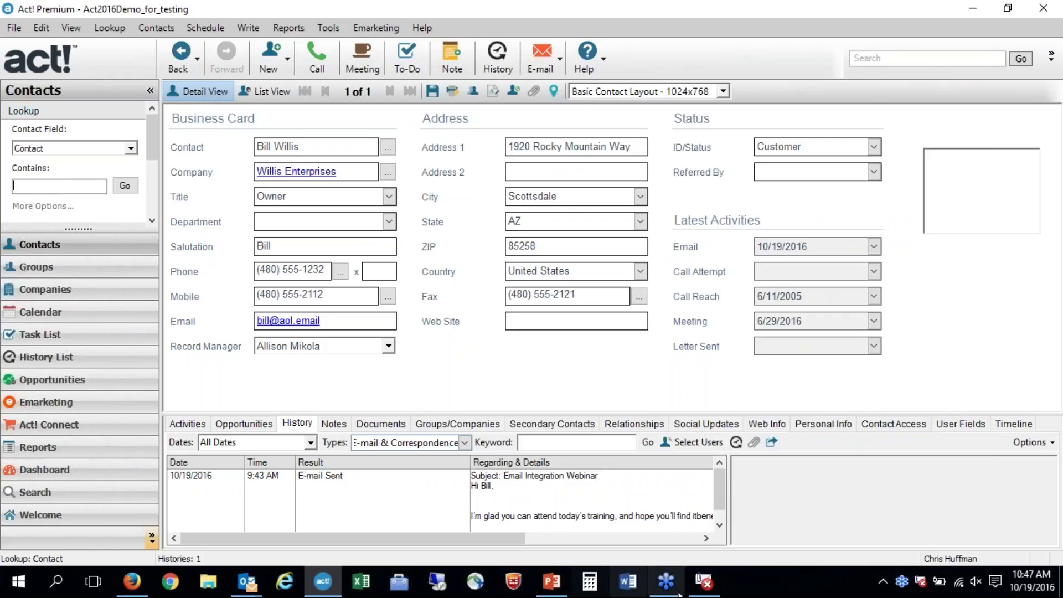
{"action": "left_click", "coordinate": [703, 580]}
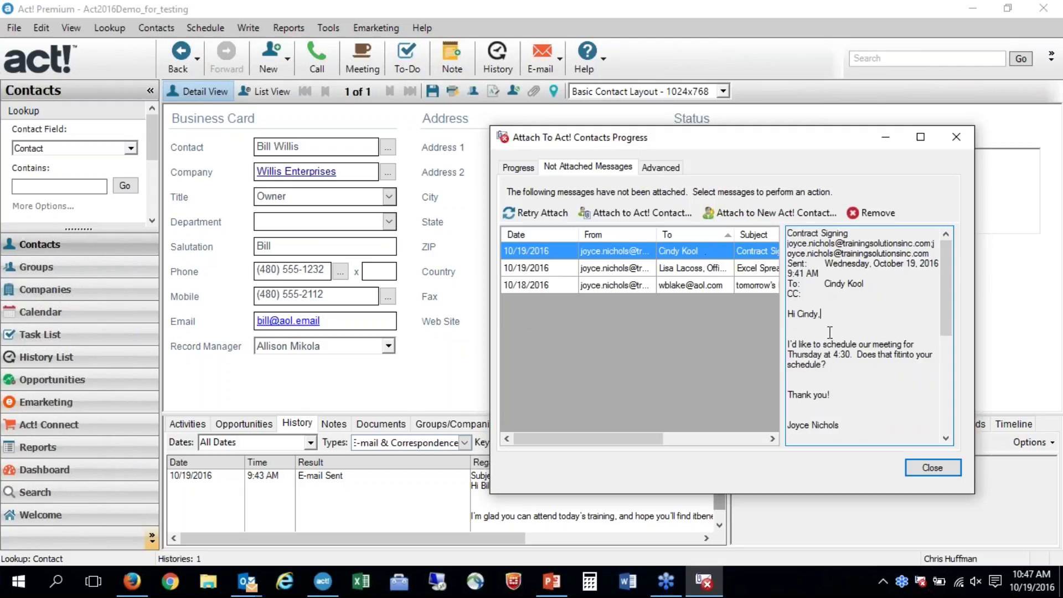
{"action": "left_click", "coordinate": [621, 213]}
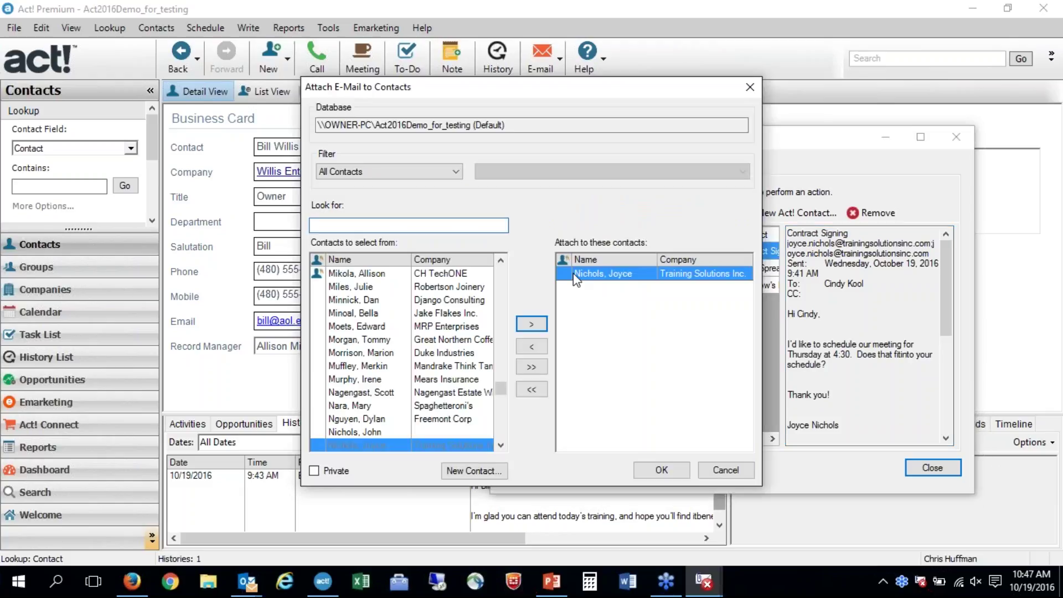
{"action": "left_click", "coordinate": [532, 346]}
- Look up the "Contract Signing" recipient by last name, add that contact to the attach list, and attach the message
{"action": "type", "text": "cindy"}
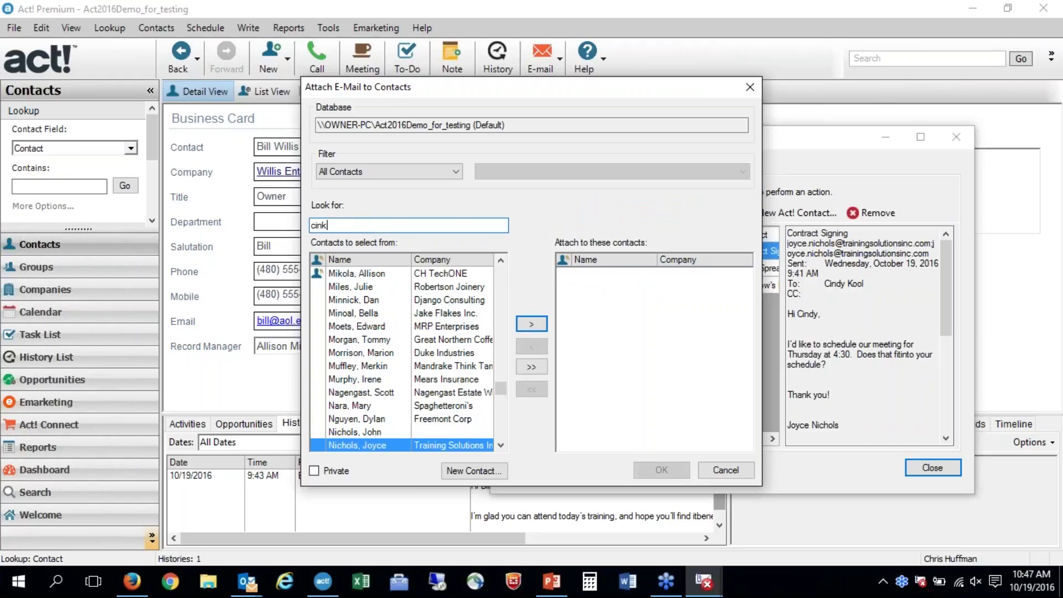
{"action": "key", "text": "BackSpace"}
{"action": "key", "text": "BackSpace"}
{"action": "key", "text": "BackSpace"}
{"action": "key", "text": "BackSpace"}
{"action": "key", "text": "BackSpace"}
{"action": "type", "text": "Kool, Cindy [Training Solutions, Inc."}
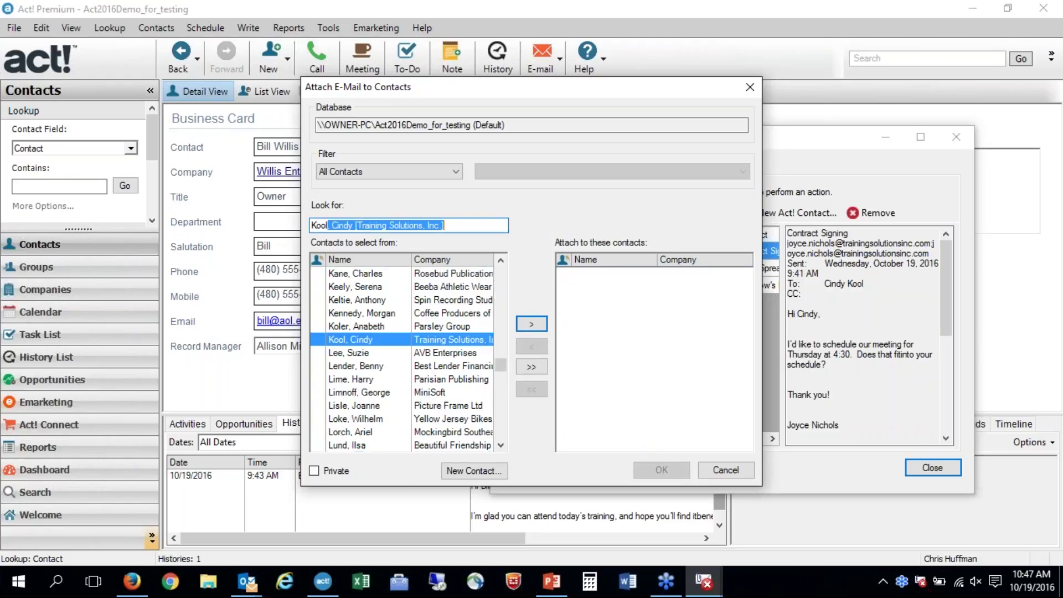
{"action": "left_click", "coordinate": [532, 324]}
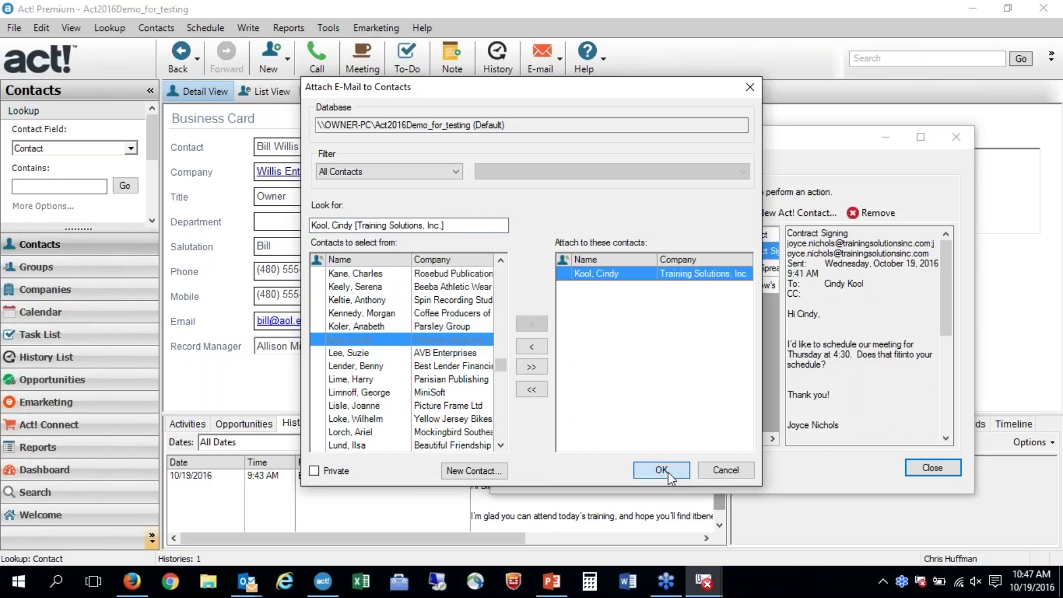
{"action": "left_click", "coordinate": [661, 470]}
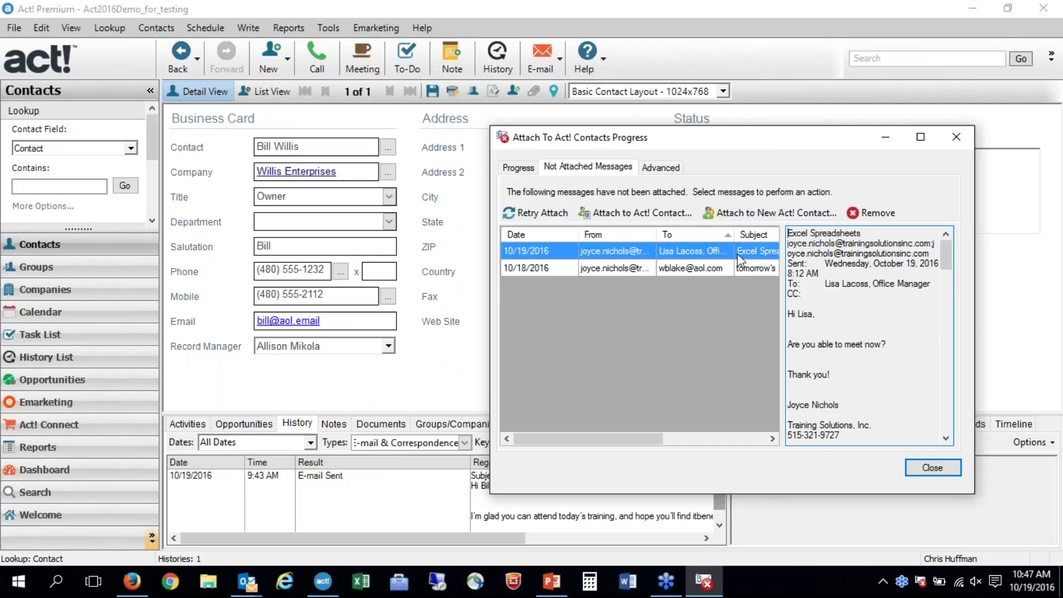
- Close the Attach To Act! Contacts Progress window and enlarge the contact's history area
{"action": "left_click", "coordinate": [920, 470]}
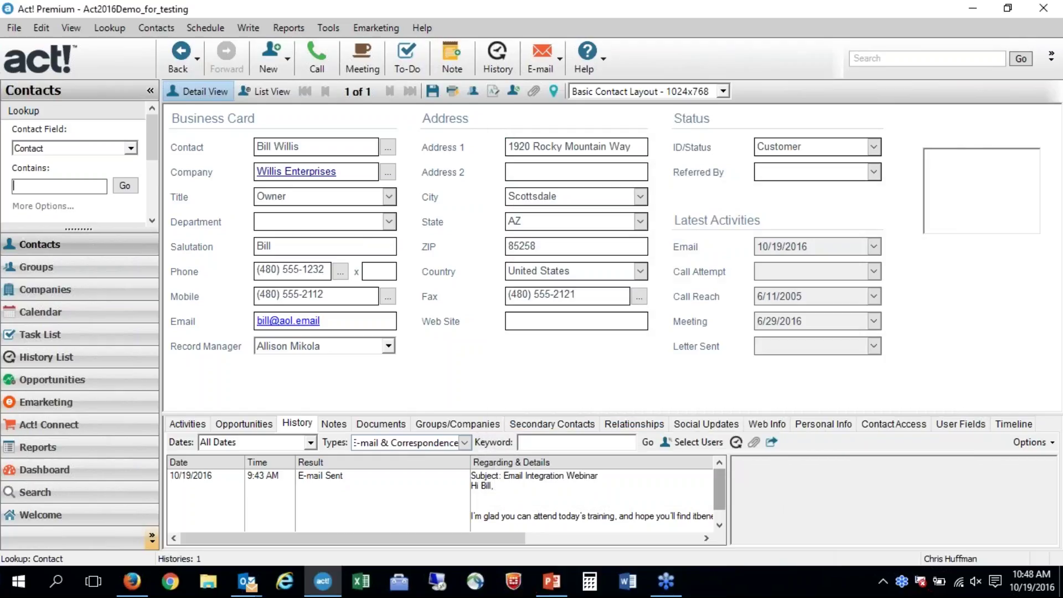
{"action": "left_click_drag", "start_coordinate": [644, 415], "coordinate": [644, 371]}
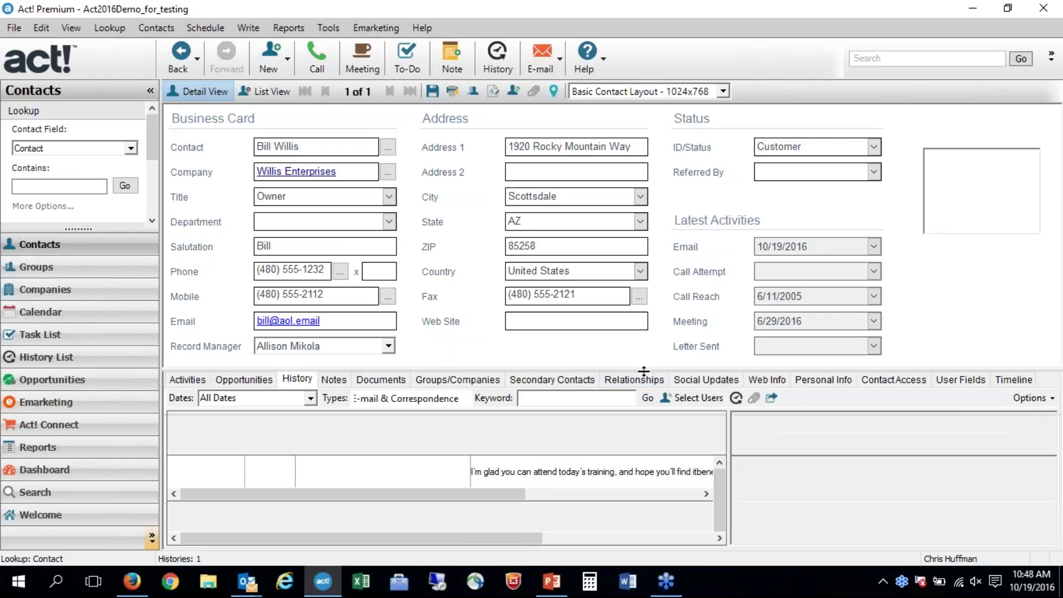
- Open Google Integration Preferences, register the existing Google account, and allow Act! to manage its mail, calendars and contacts
{"action": "left_click", "coordinate": [328, 29]}
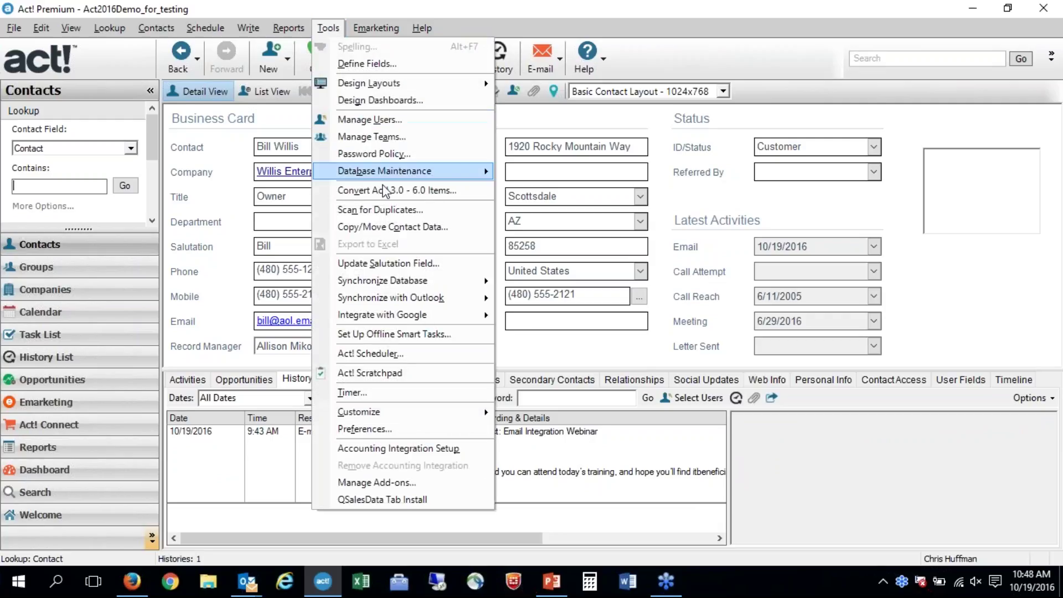
{"action": "mouse_move", "coordinate": [390, 316]}
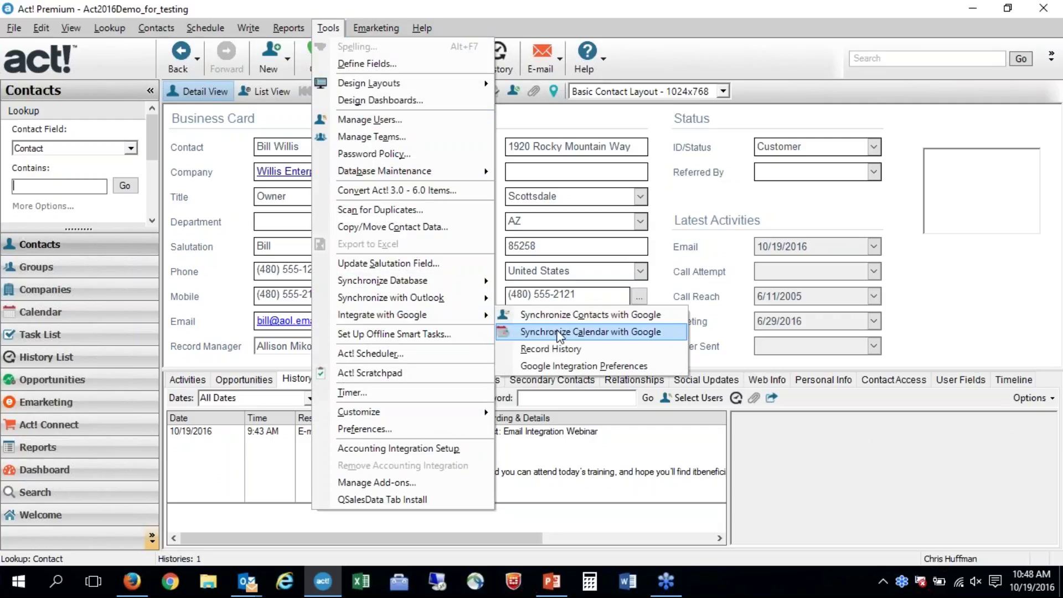
{"action": "left_click", "coordinate": [573, 366]}
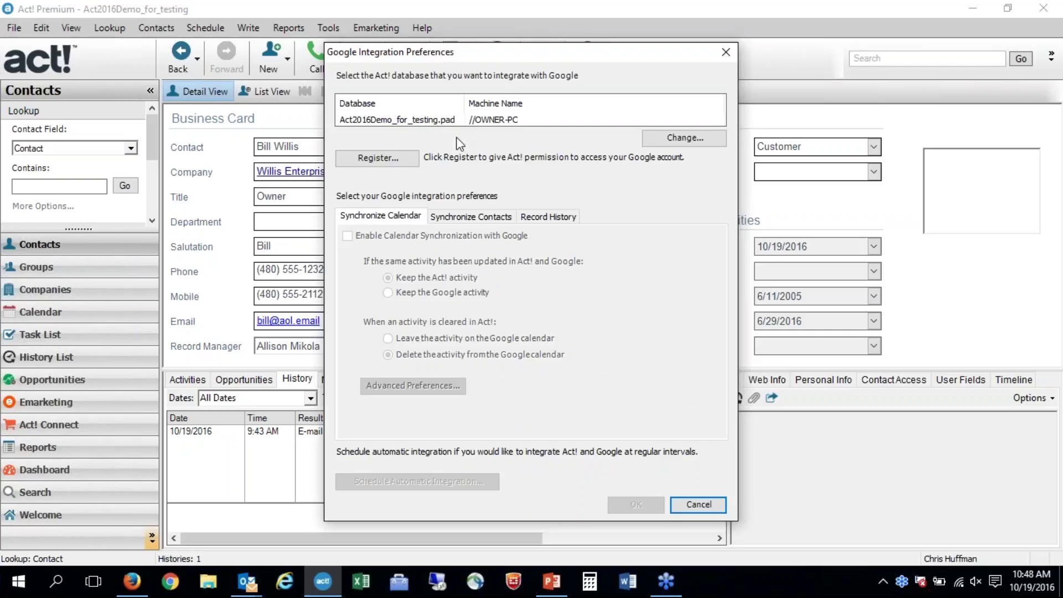
{"action": "left_click", "coordinate": [390, 159]}
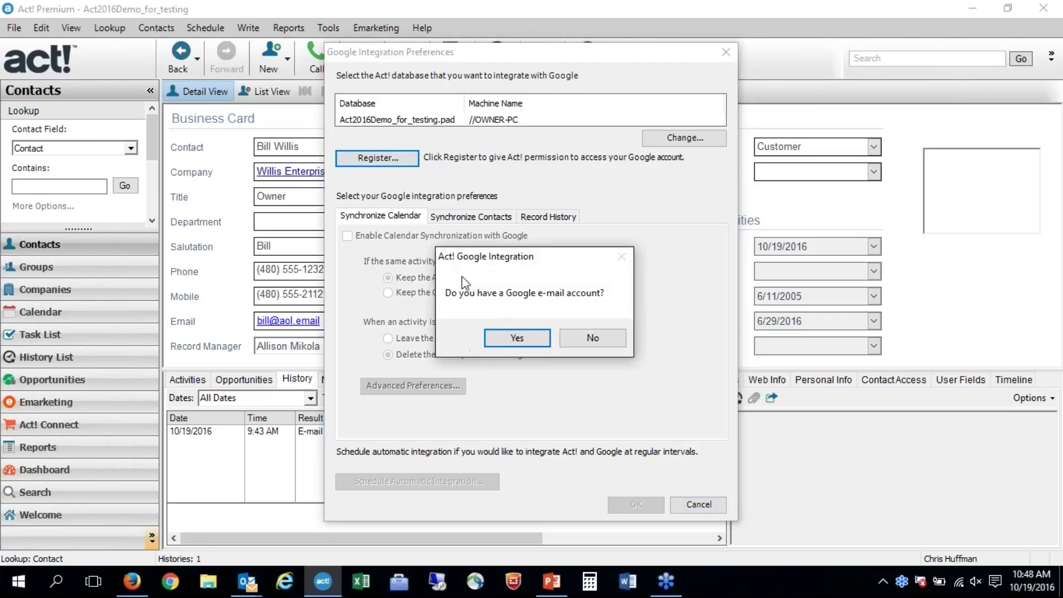
{"action": "left_click", "coordinate": [512, 339]}
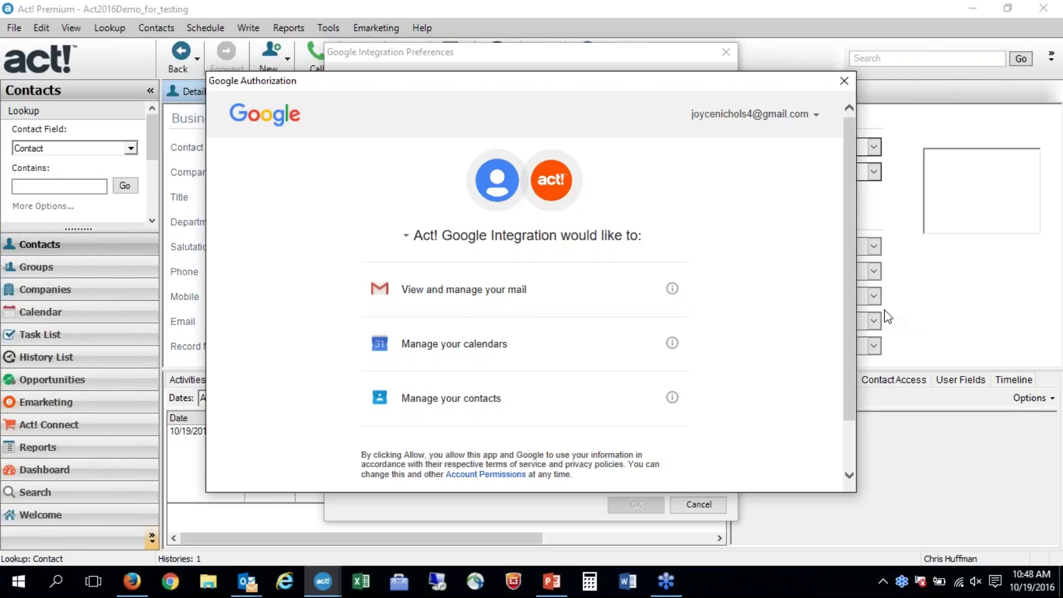
{"action": "left_click_drag", "start_coordinate": [852, 313], "coordinate": [849, 359]}
{"action": "left_click", "coordinate": [662, 457]}
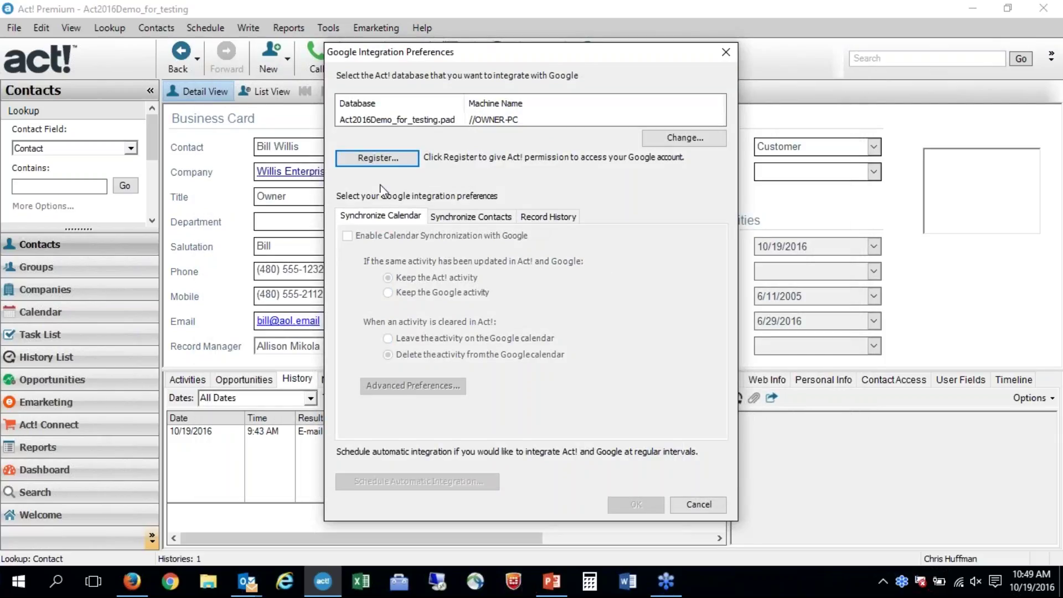
- Review the Gmail Record History options and the automatic integration schedule, leaving the Google Integration Preferences without saving
{"action": "left_click", "coordinate": [548, 216]}
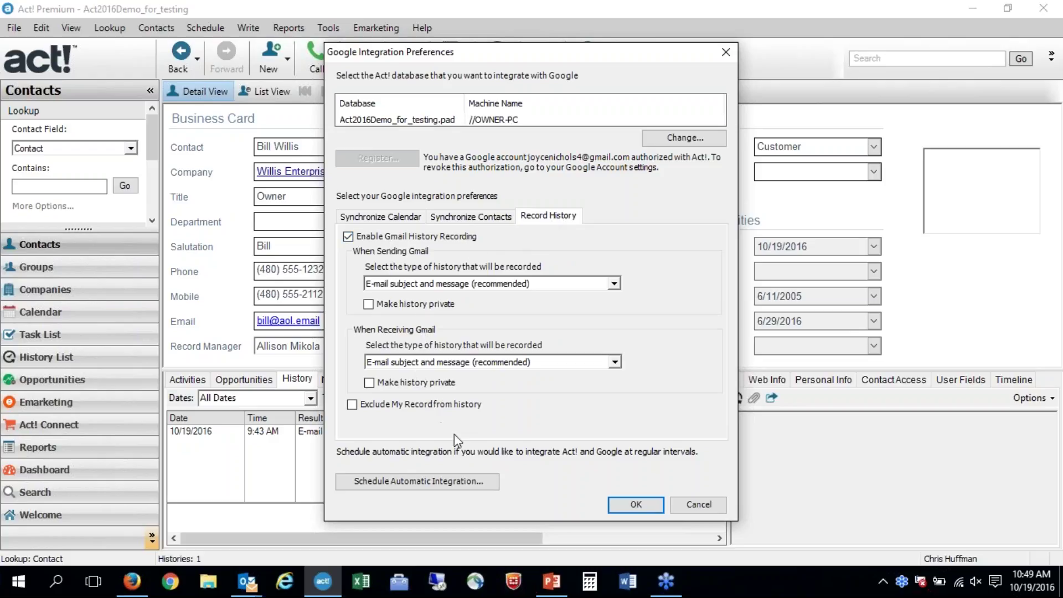
{"action": "left_click", "coordinate": [445, 484]}
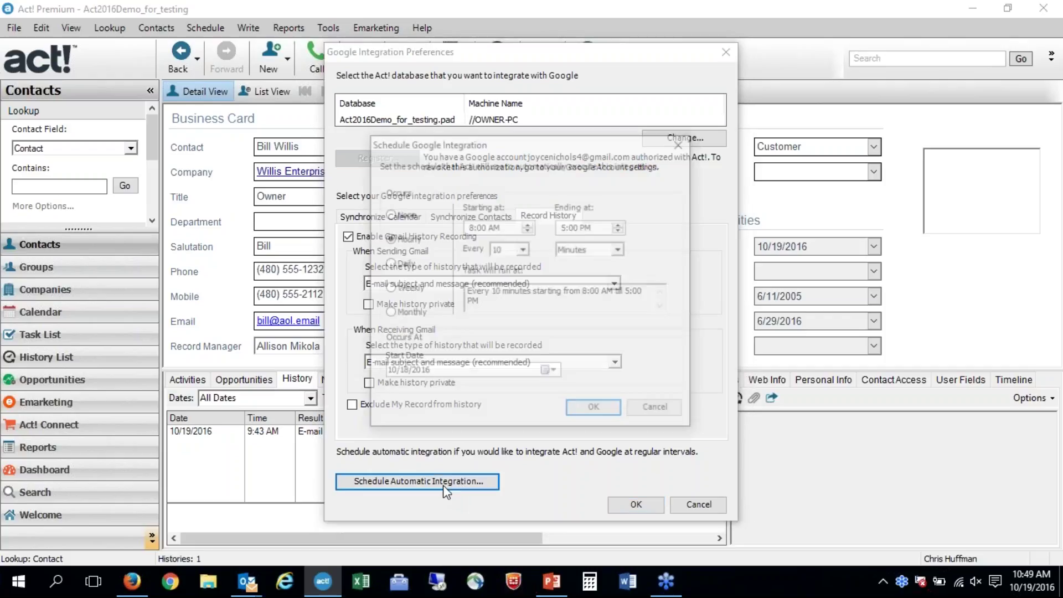
{"action": "left_click", "coordinate": [664, 412]}
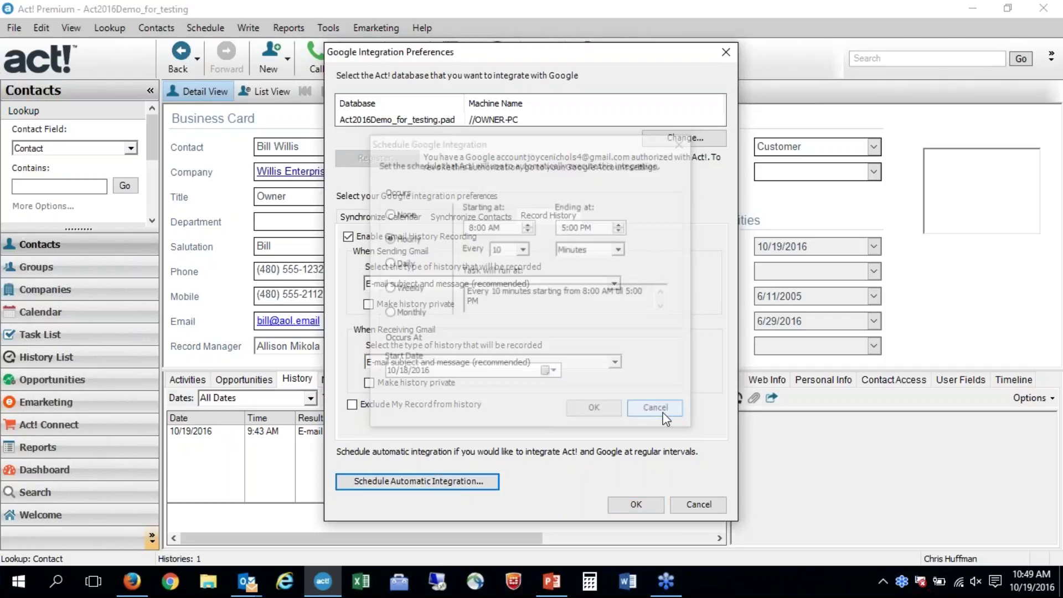
{"action": "left_click", "coordinate": [708, 507]}
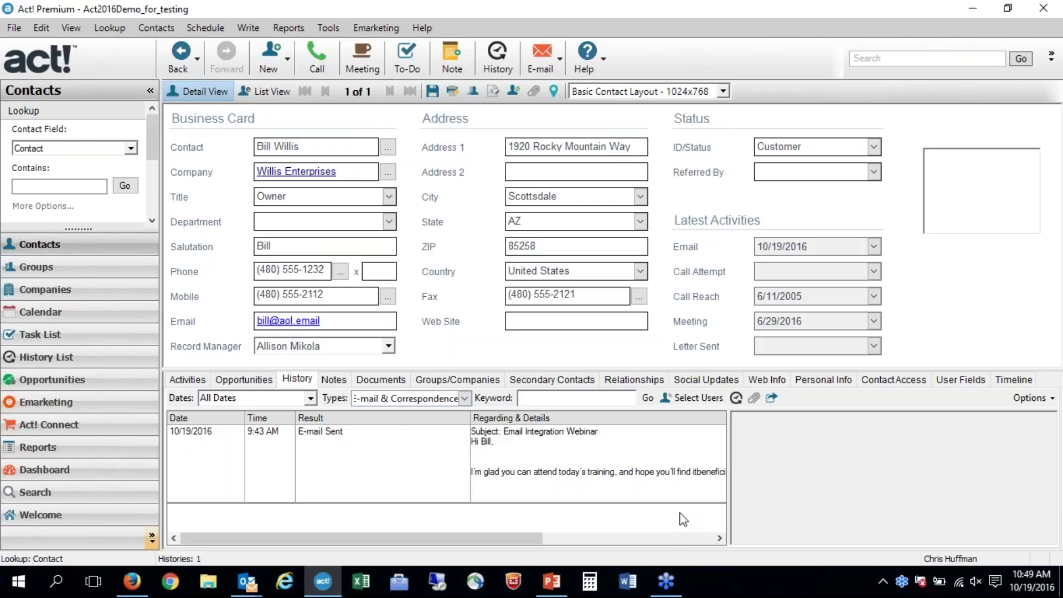
- Switch to the Webinar Tips.pptx presentation in PowerPoint and show slide 7, "Next webinar", as a full-screen slide show instead of Presenter View
{"action": "left_click", "coordinate": [550, 590]}
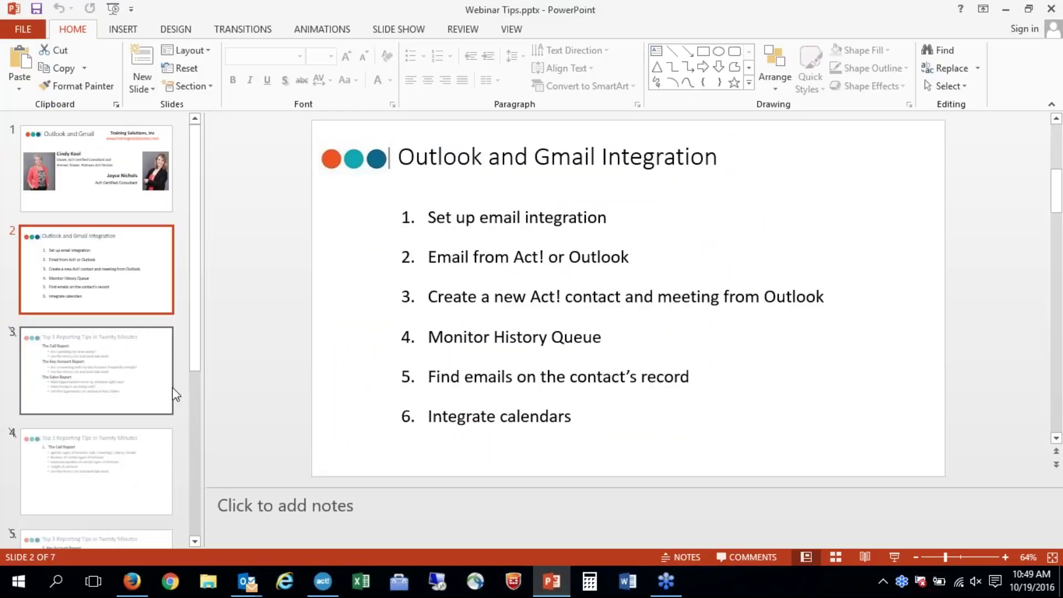
{"action": "scroll", "coordinate": [183, 471], "scroll_direction": "down", "scroll_amount": 5}
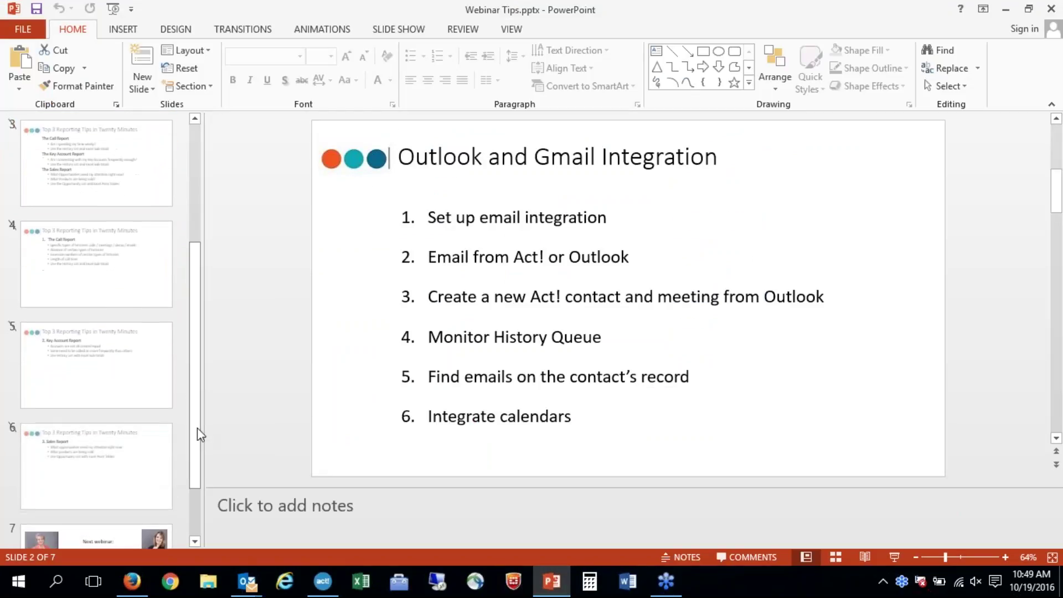
{"action": "left_click", "coordinate": [166, 485]}
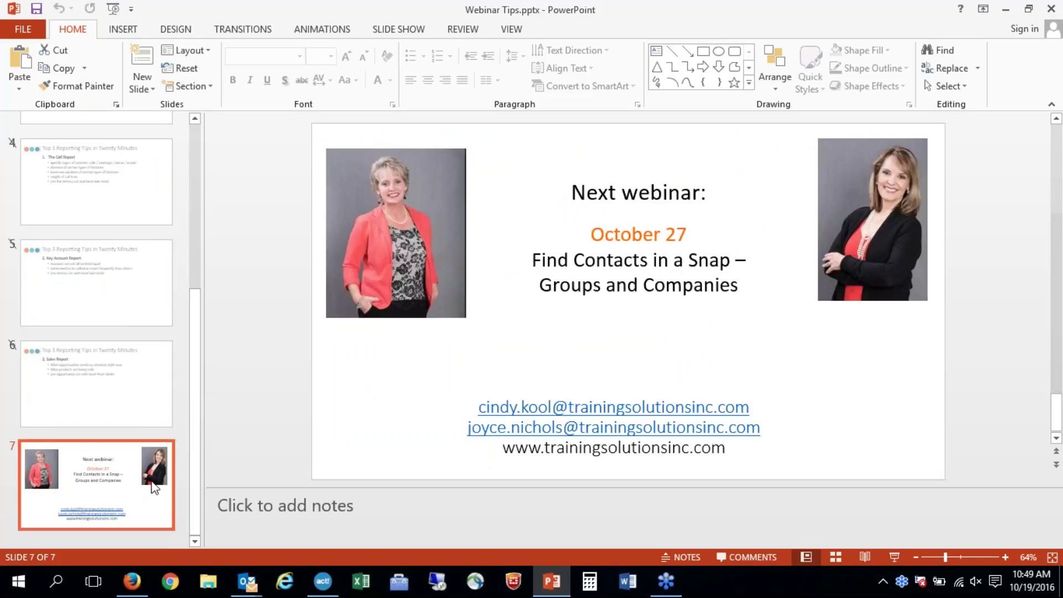
{"action": "left_click", "coordinate": [890, 563]}
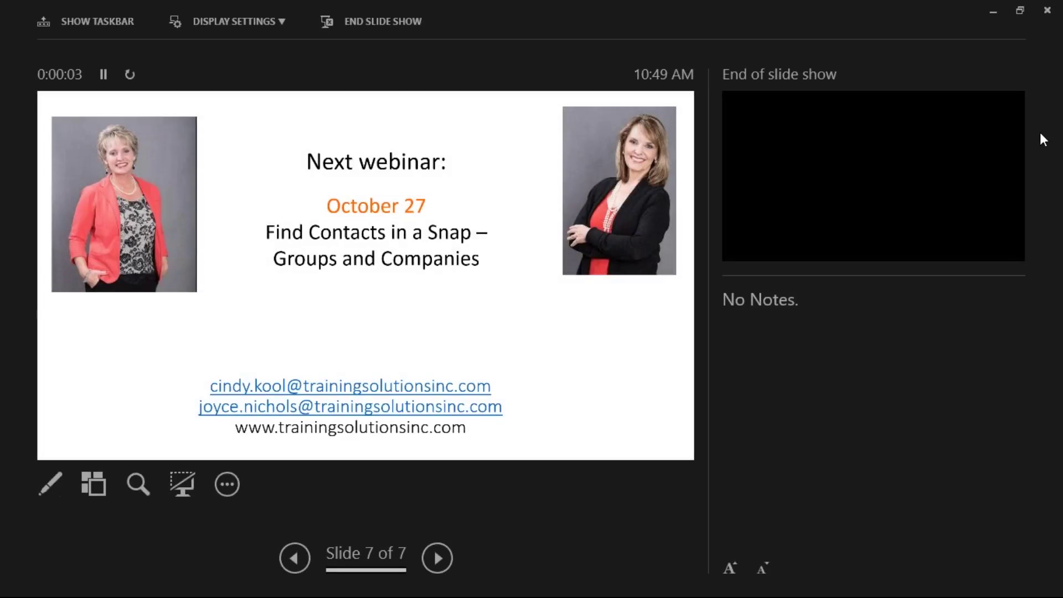
{"action": "left_click", "coordinate": [283, 23]}
{"action": "left_click", "coordinate": [279, 55]}
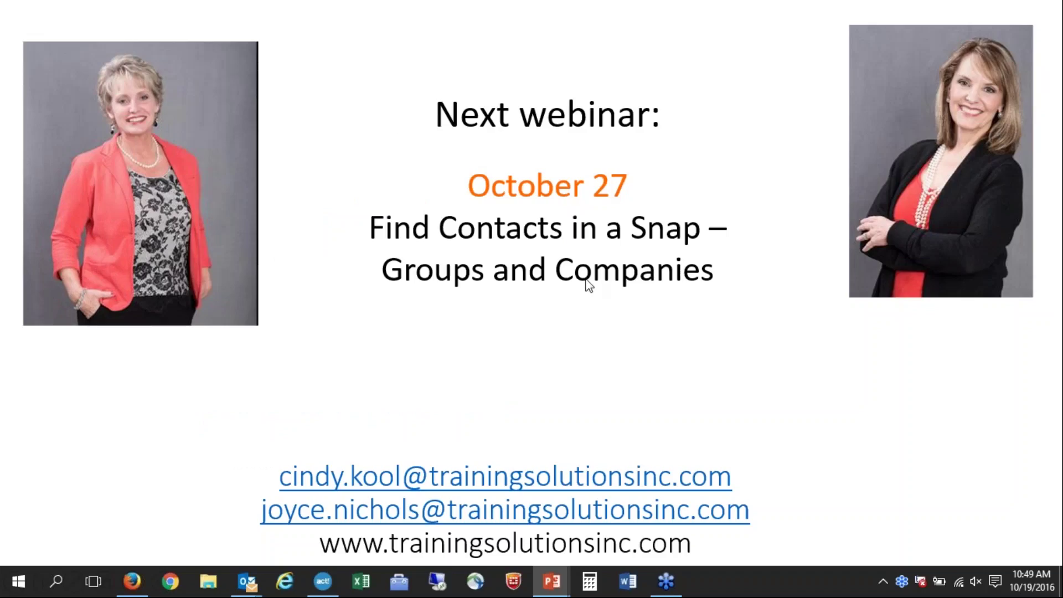